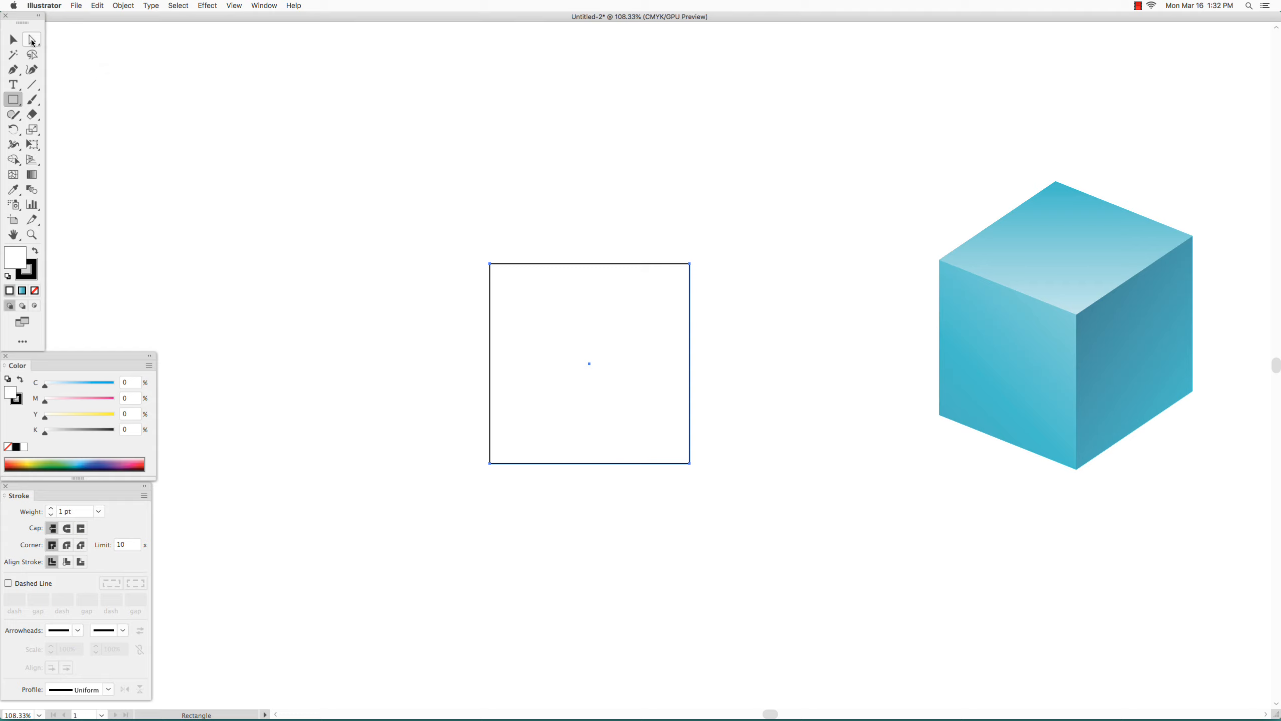
- Skew a duplicate of the square up and to the right as the cube's right face, and raise the original's outer edge for the left face
click(31, 40)
click(346, 266)
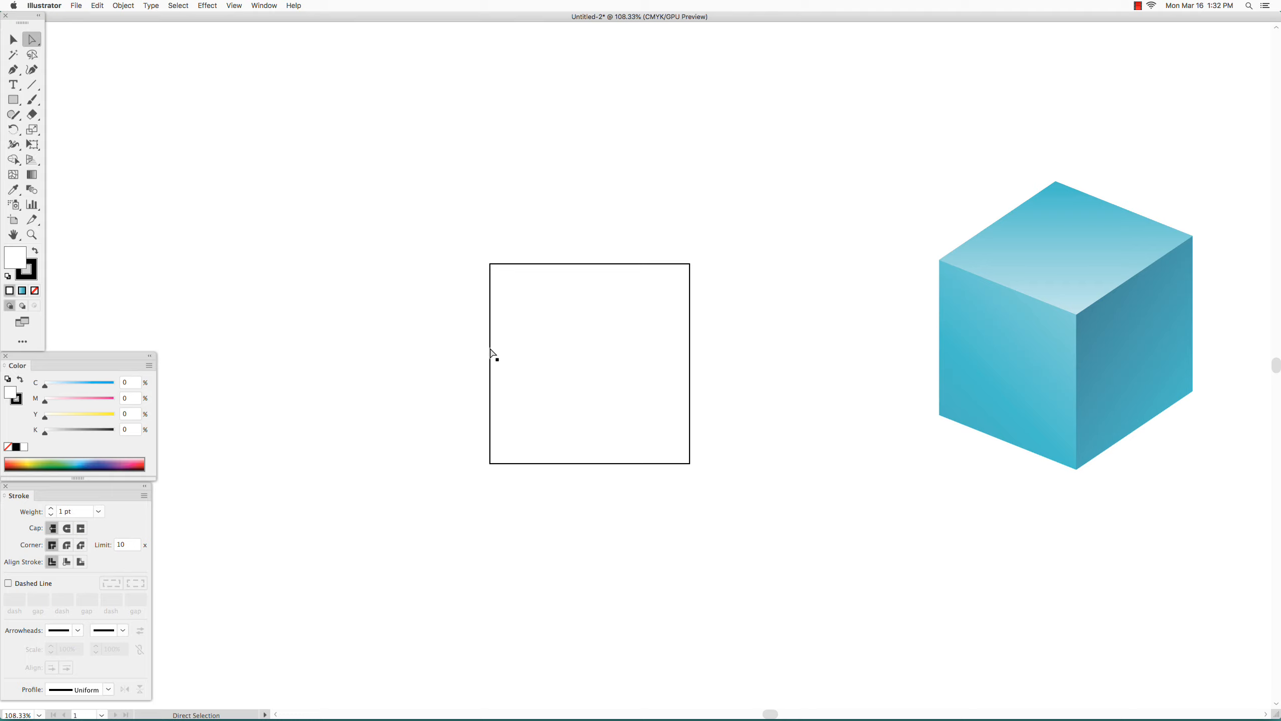
drag(491, 350, 810, 250)
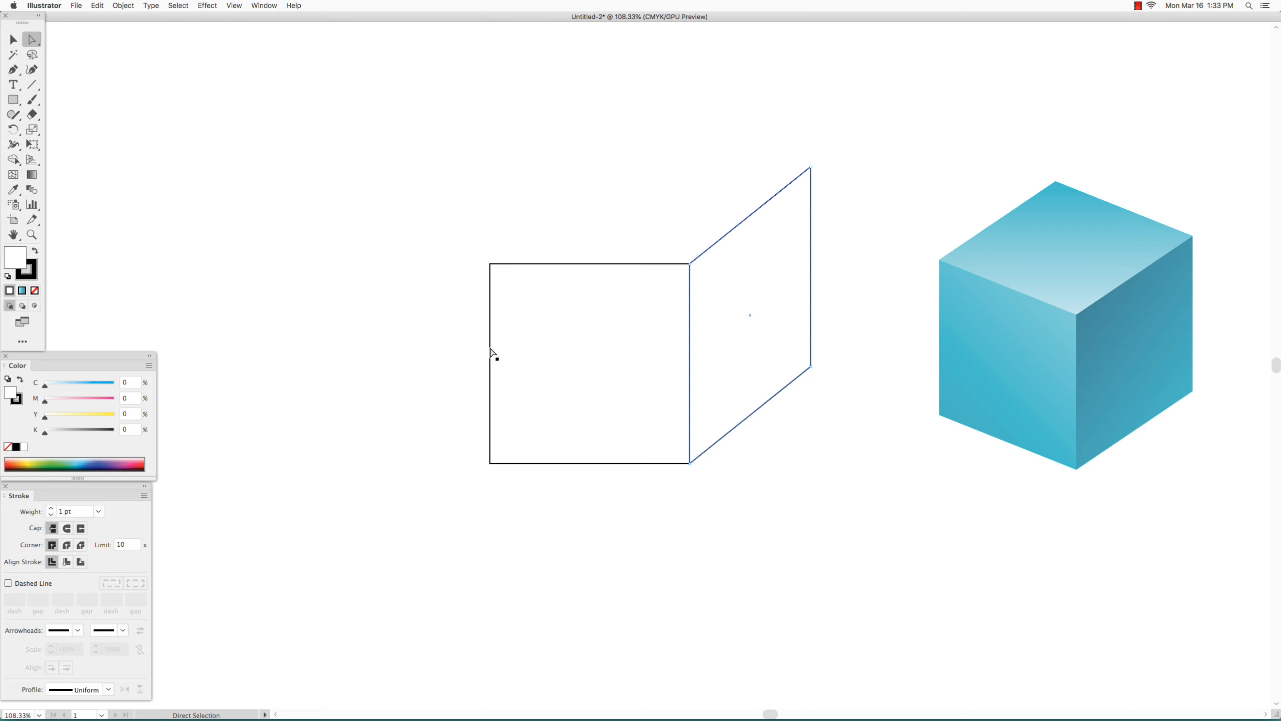
drag(491, 350, 499, 304)
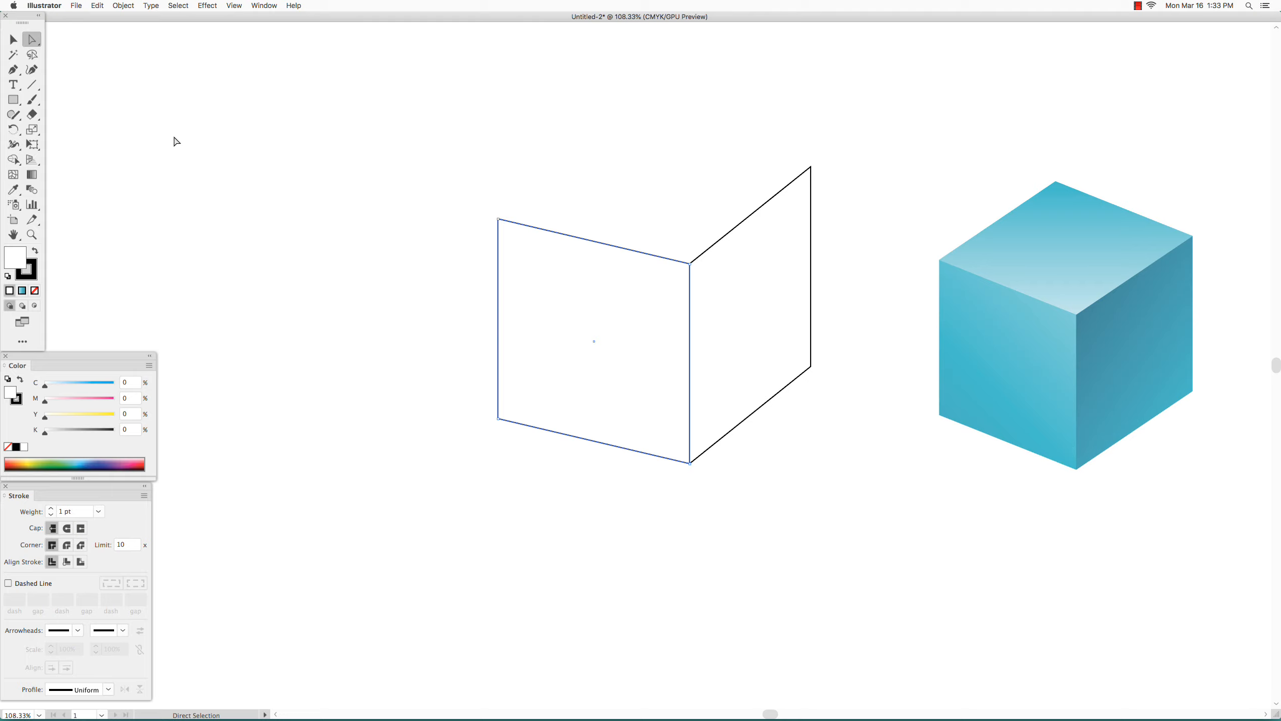
- Copy the right face and paste the duplicate in front of it
click(12, 41)
click(765, 308)
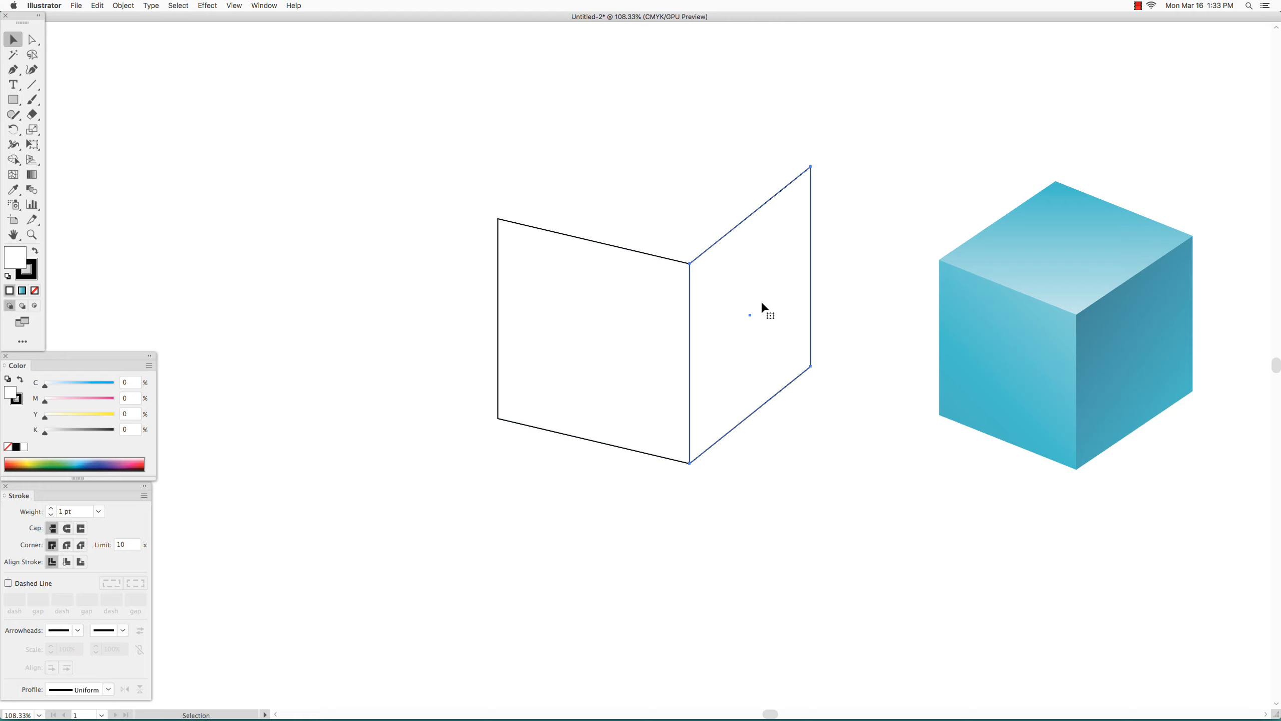
click(97, 5)
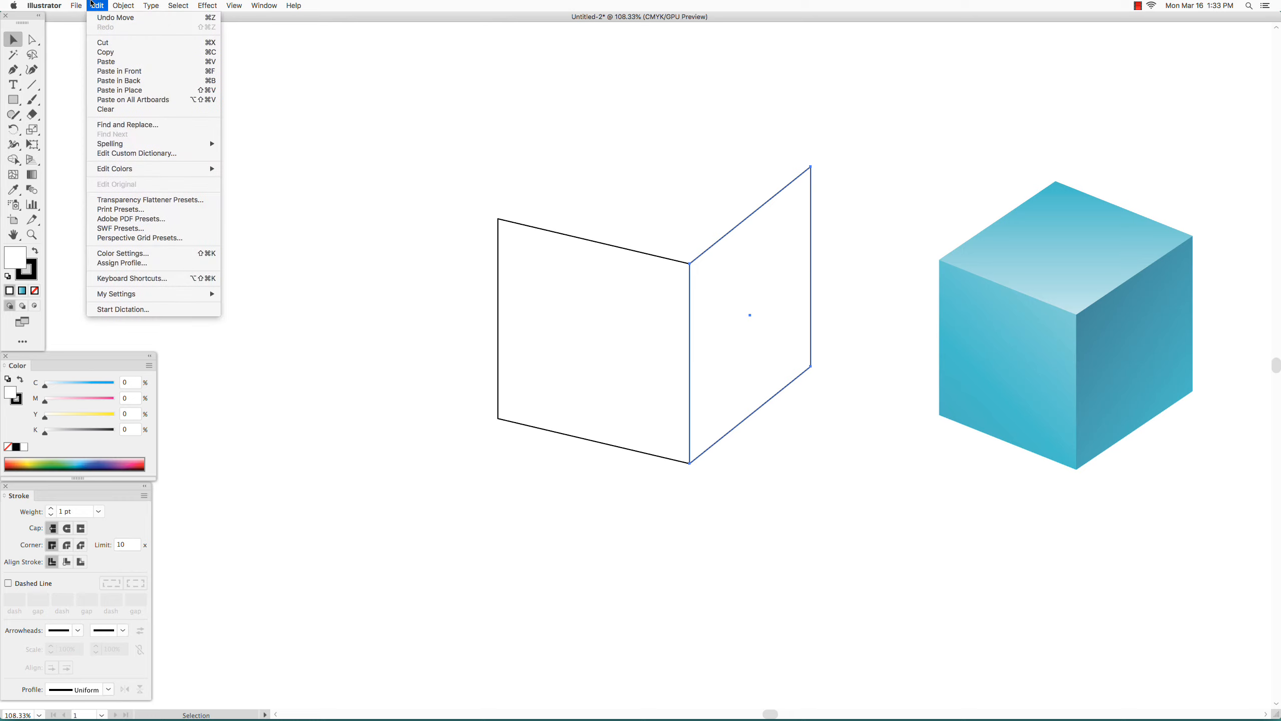
click(101, 48)
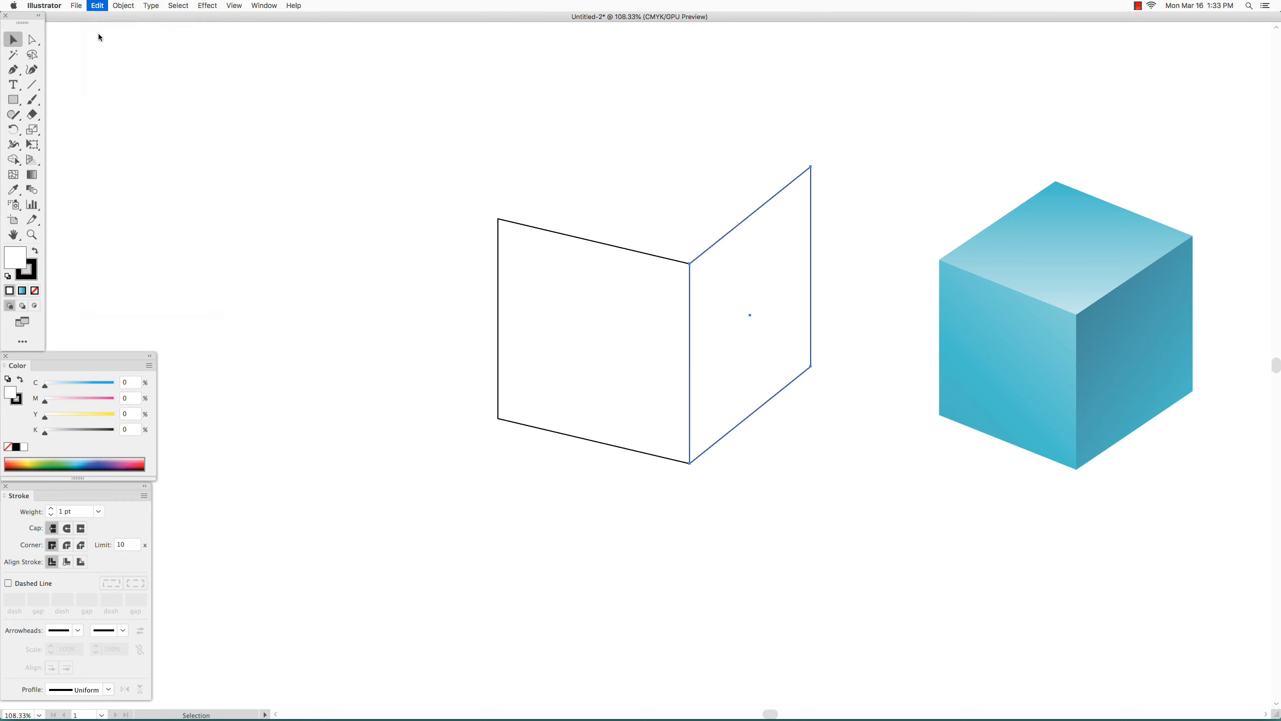
click(98, 5)
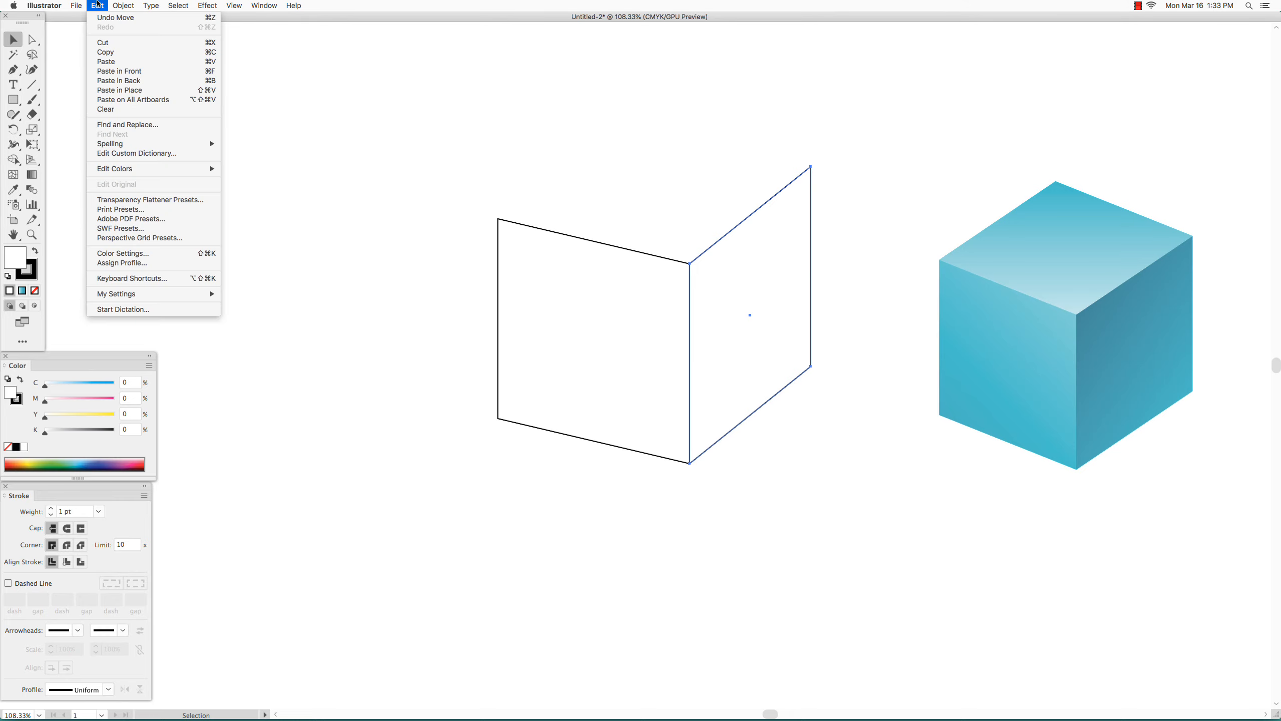
click(124, 74)
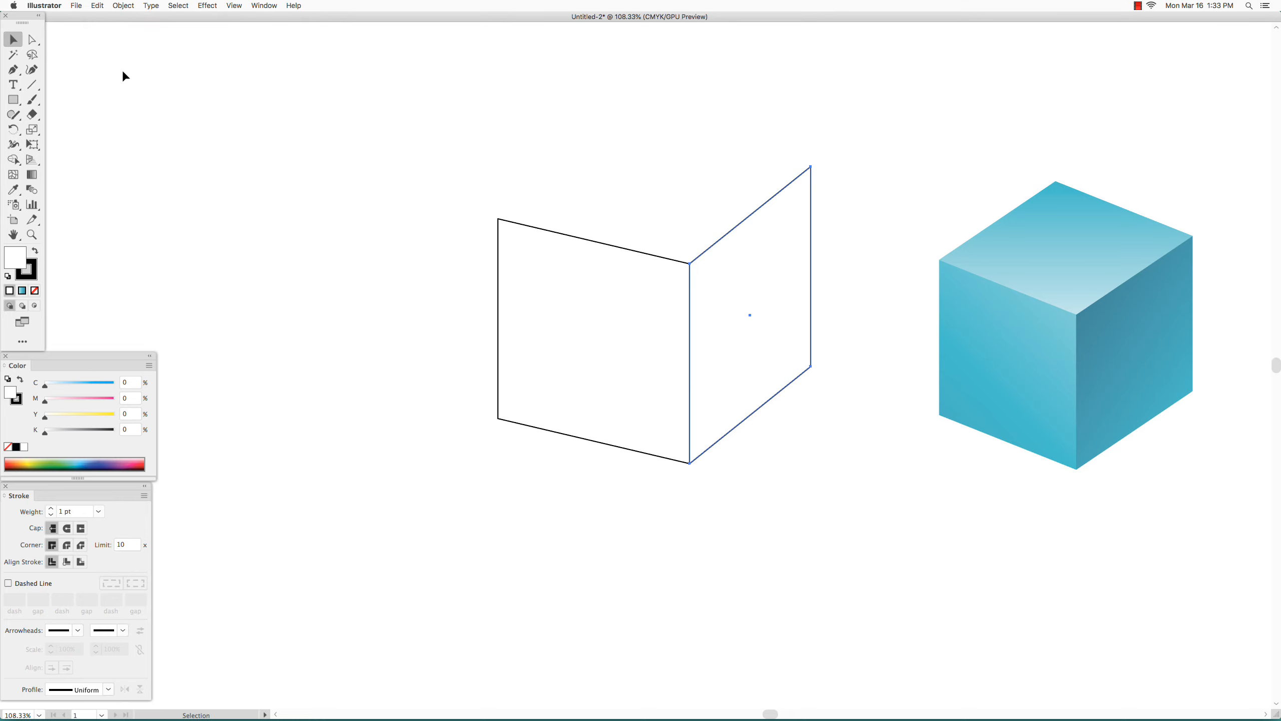
- Move the bottom edge of the pasted face up and to the left to form the cube's top face
click(34, 44)
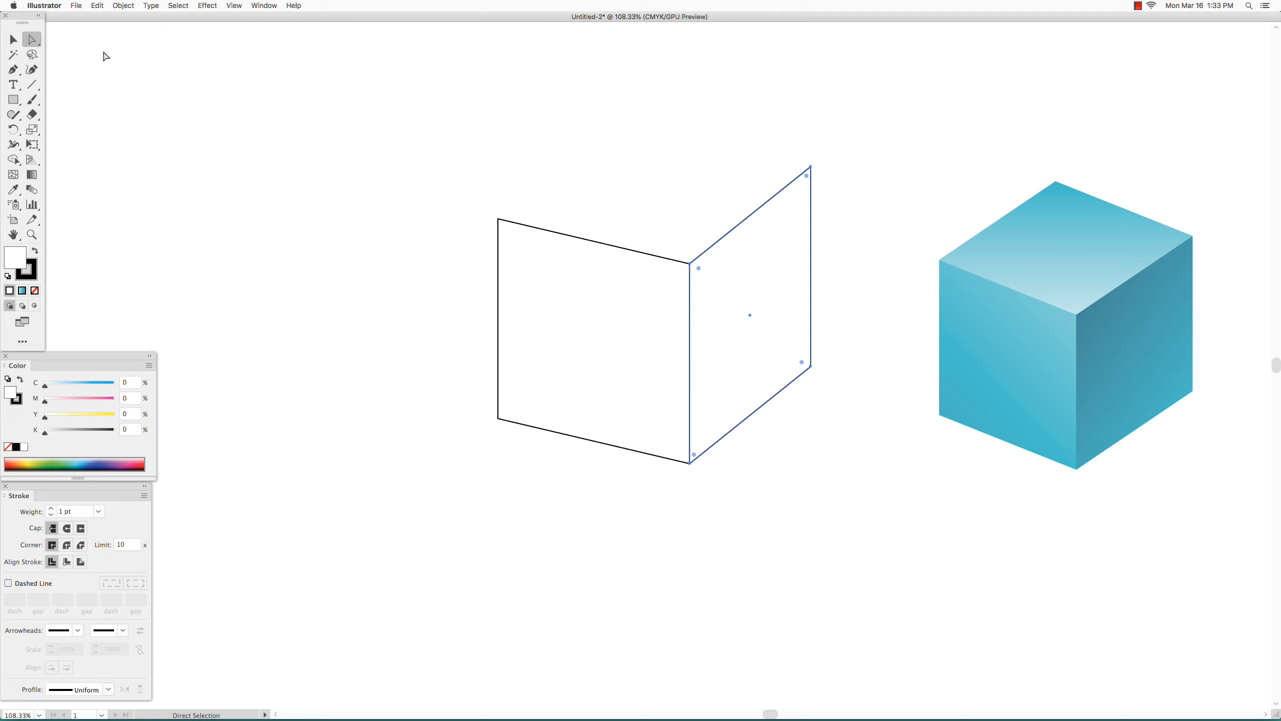
click(593, 146)
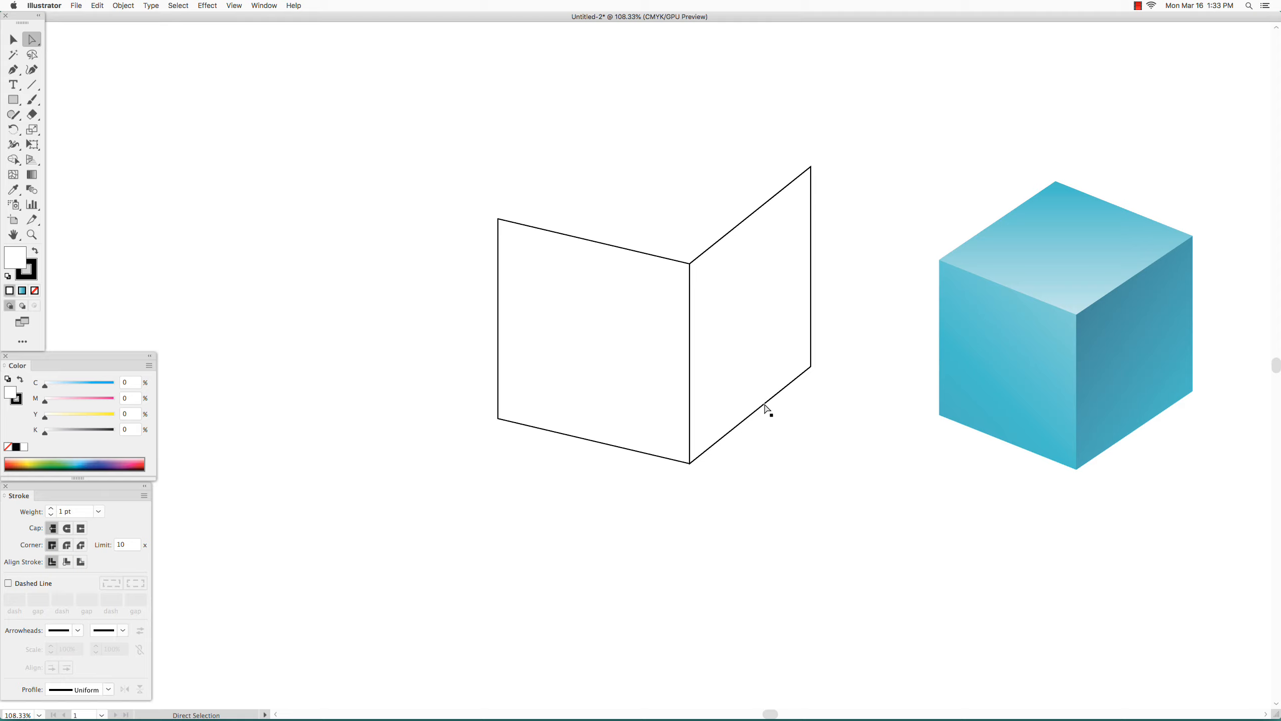
drag(765, 404, 600, 114)
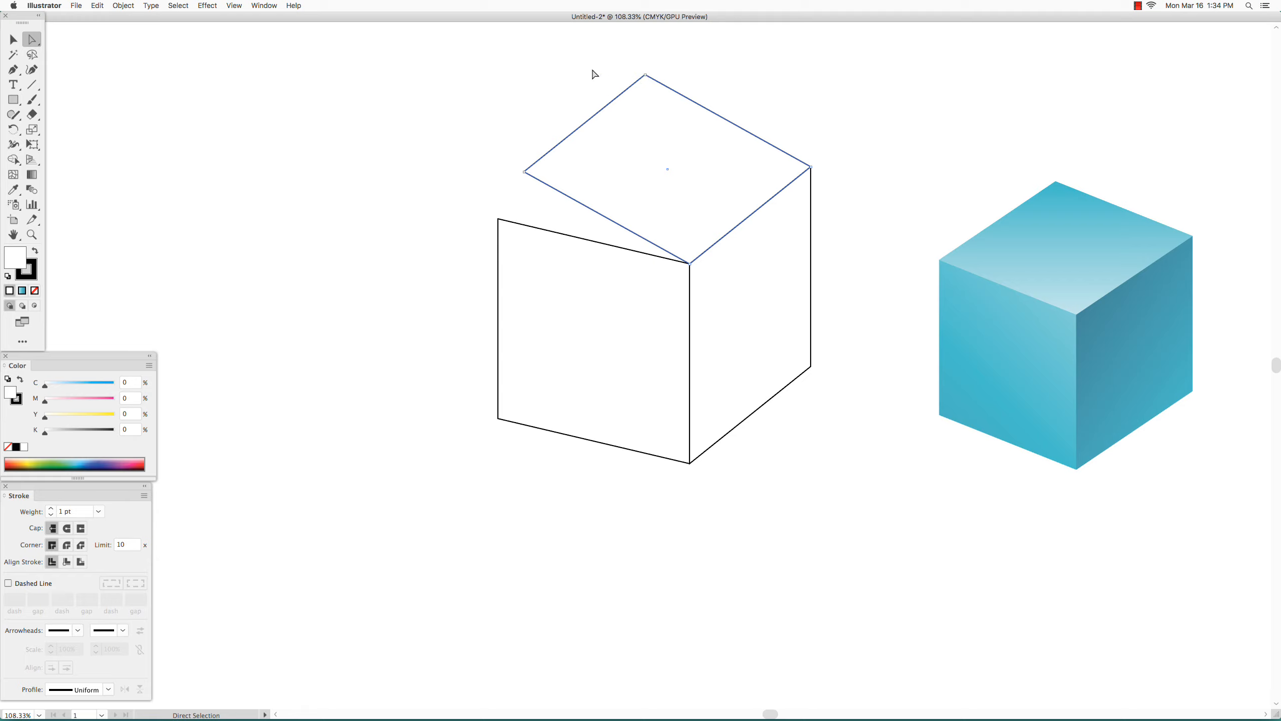
- Turn on Snap to Point and move the top face's two rear corner points so its left corner meets the left face's upper outer corner
drag(479, 48, 675, 187)
click(513, 78)
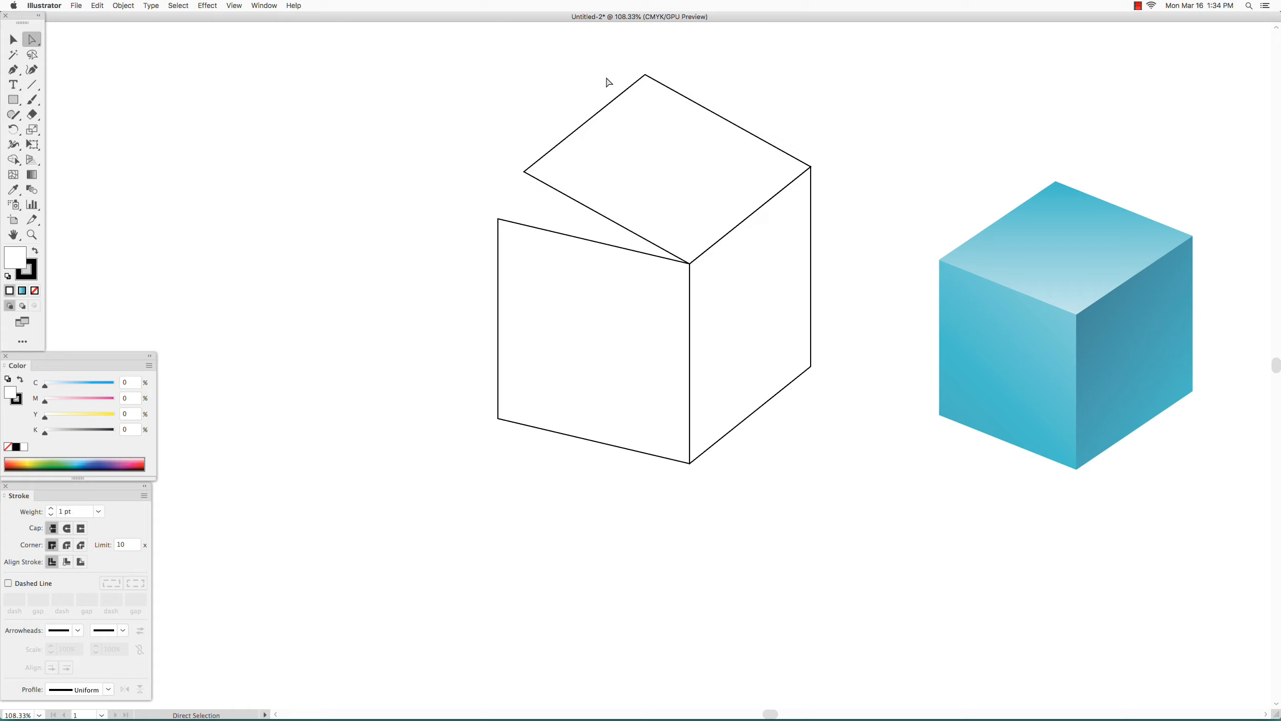
click(646, 76)
shift+click(524, 172)
click(235, 5)
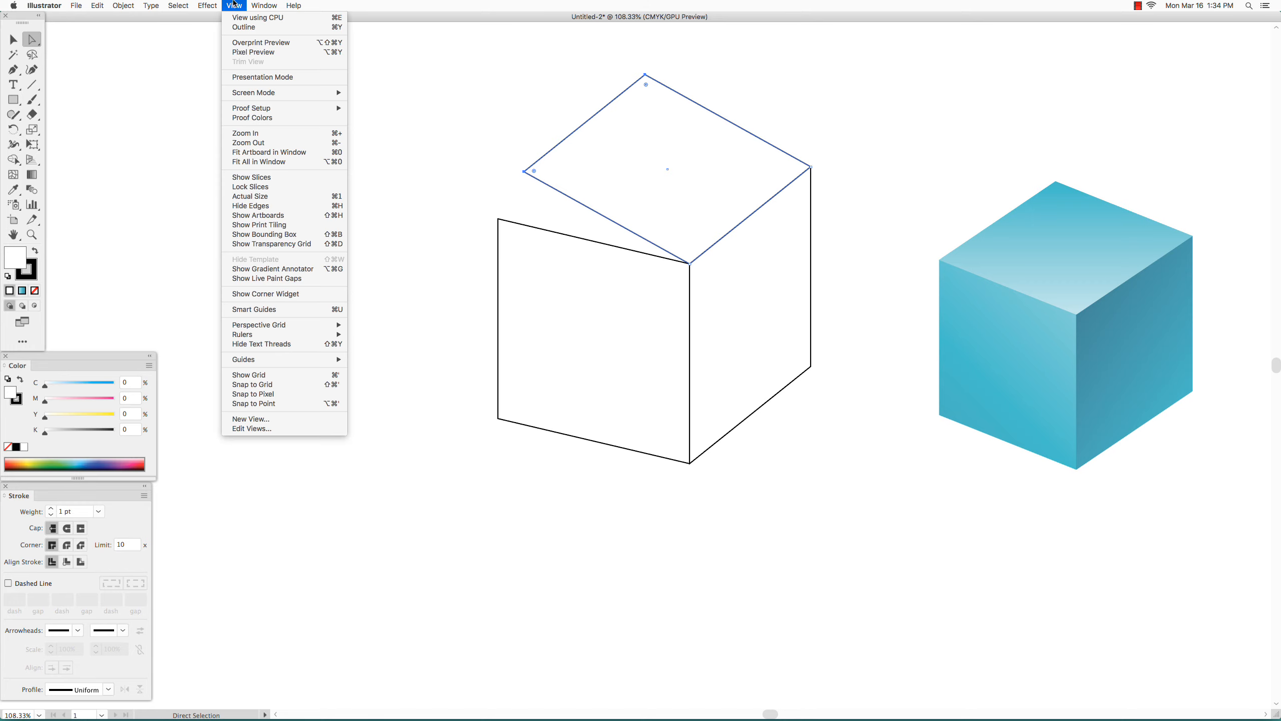
click(248, 404)
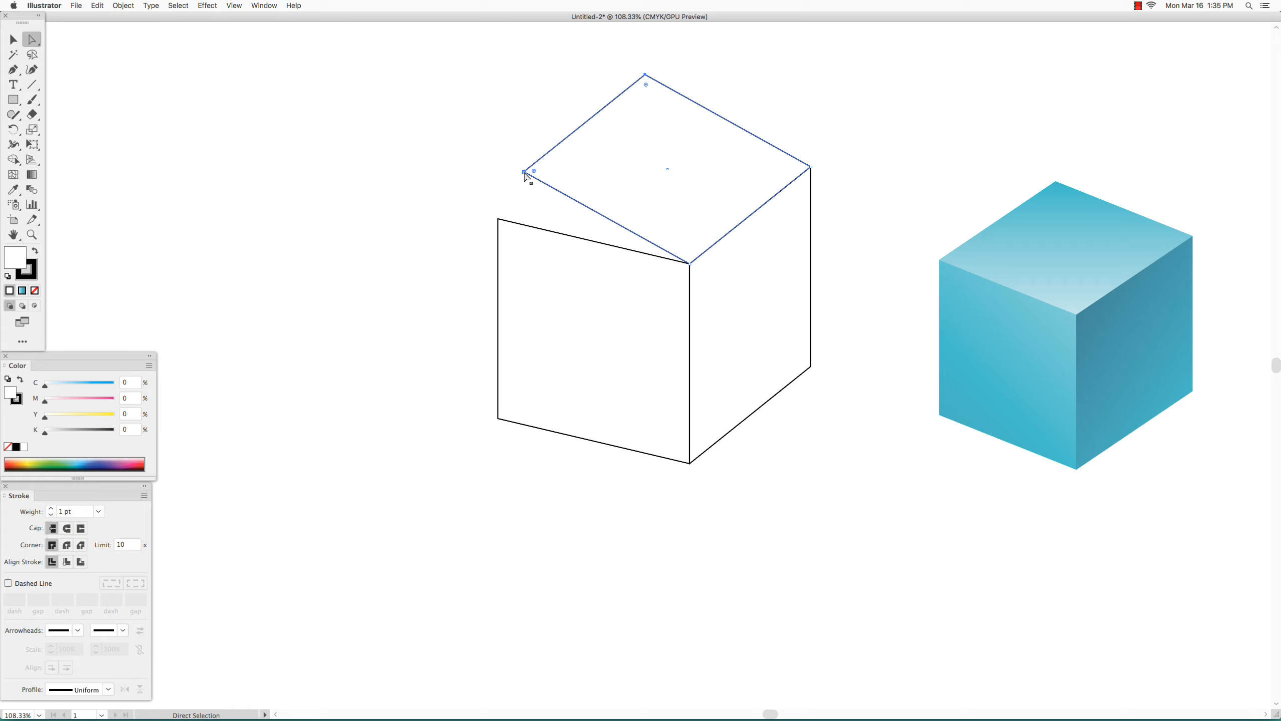
drag(524, 173, 498, 220)
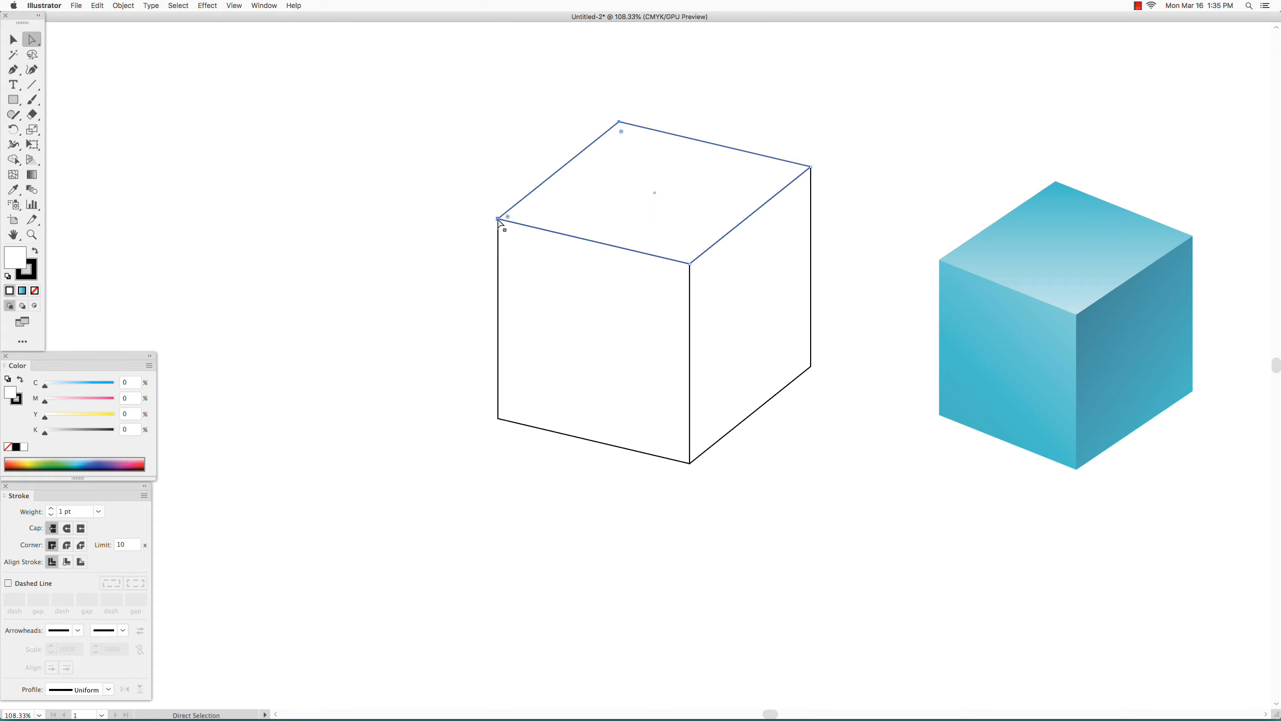
click(393, 195)
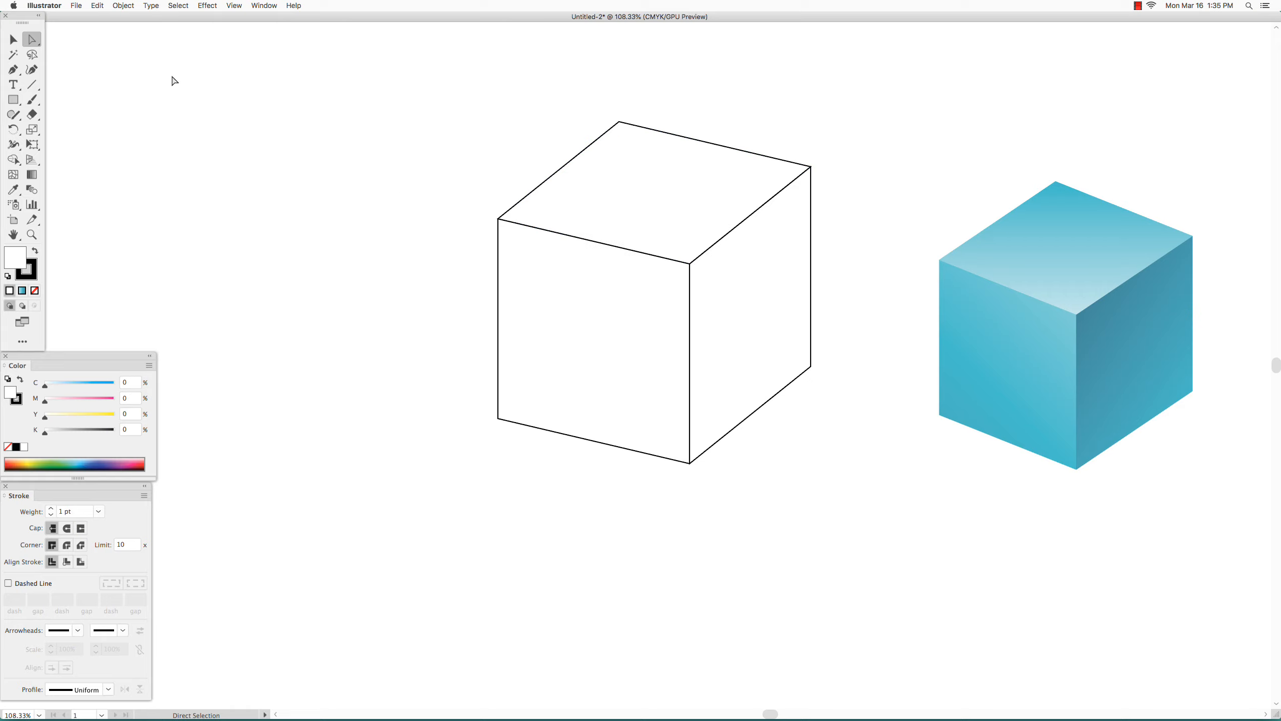
- Select all three cube faces and set their stroke to None
key(v)
drag(501, 86, 787, 403)
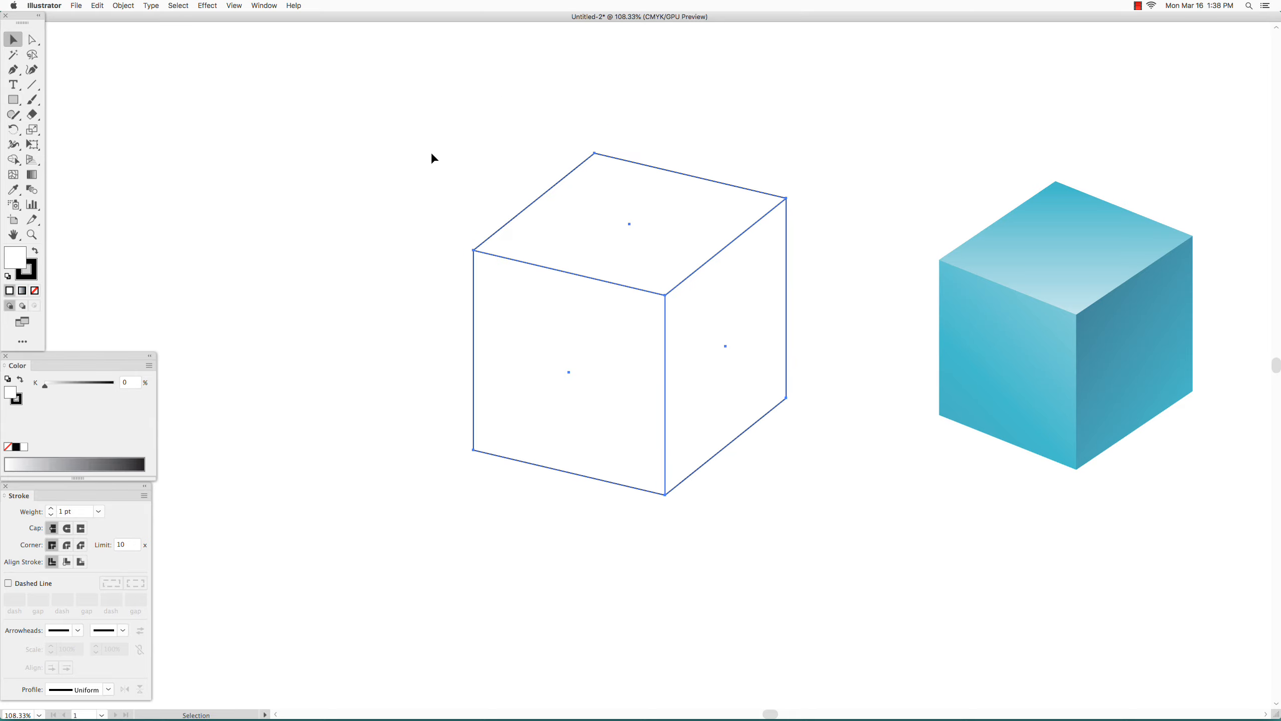
drag(418, 124, 822, 550)
click(27, 270)
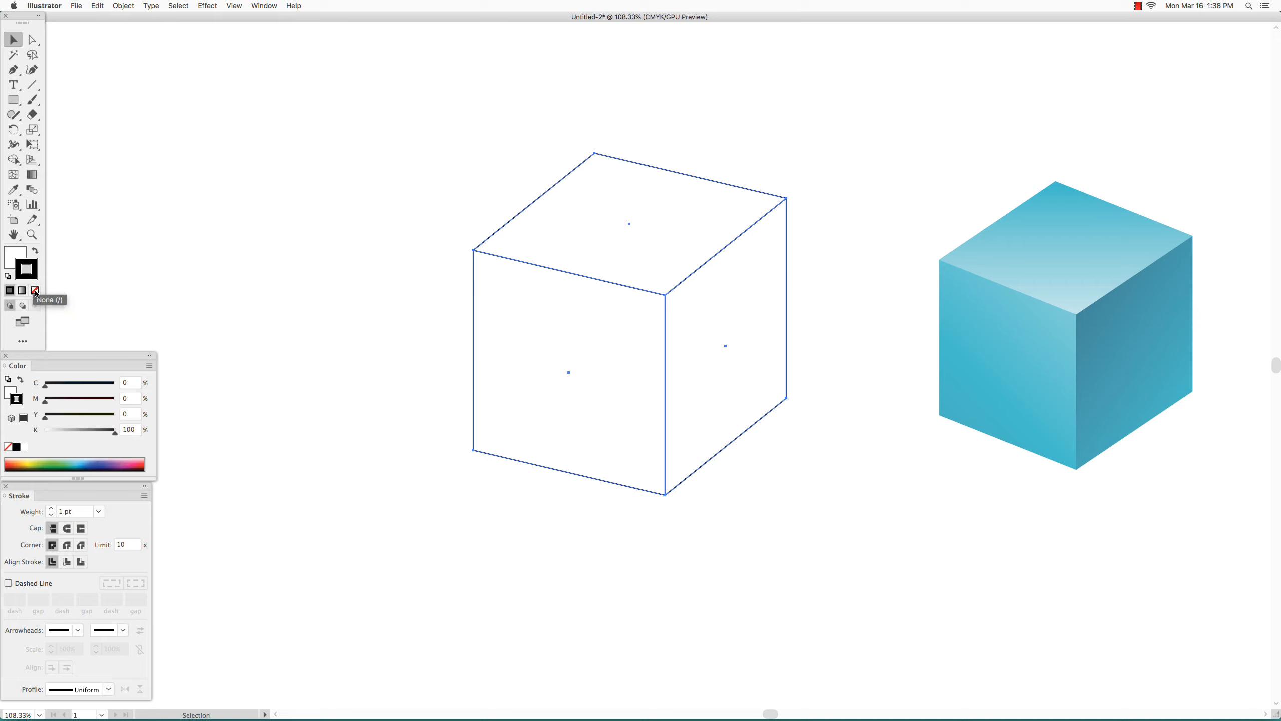
click(35, 292)
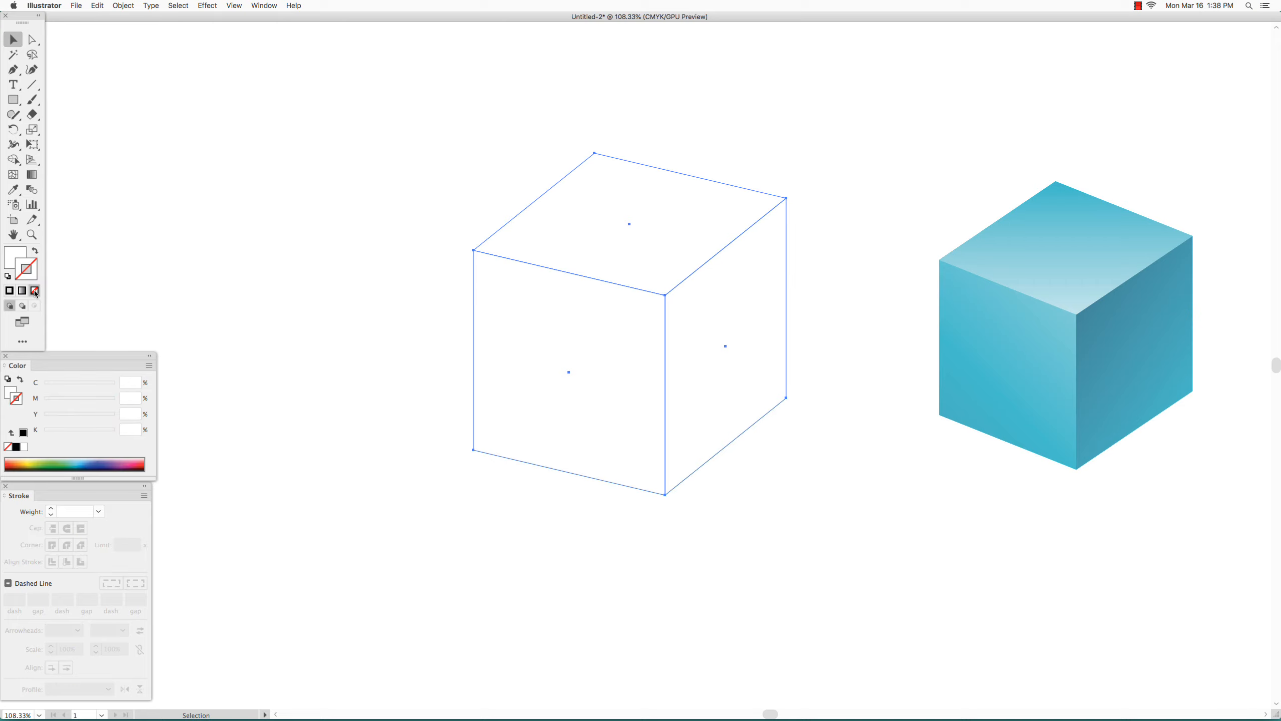
- Fill the three selected faces with the white-to-black linear gradient and move the gradient settings clear of the tools
click(13, 259)
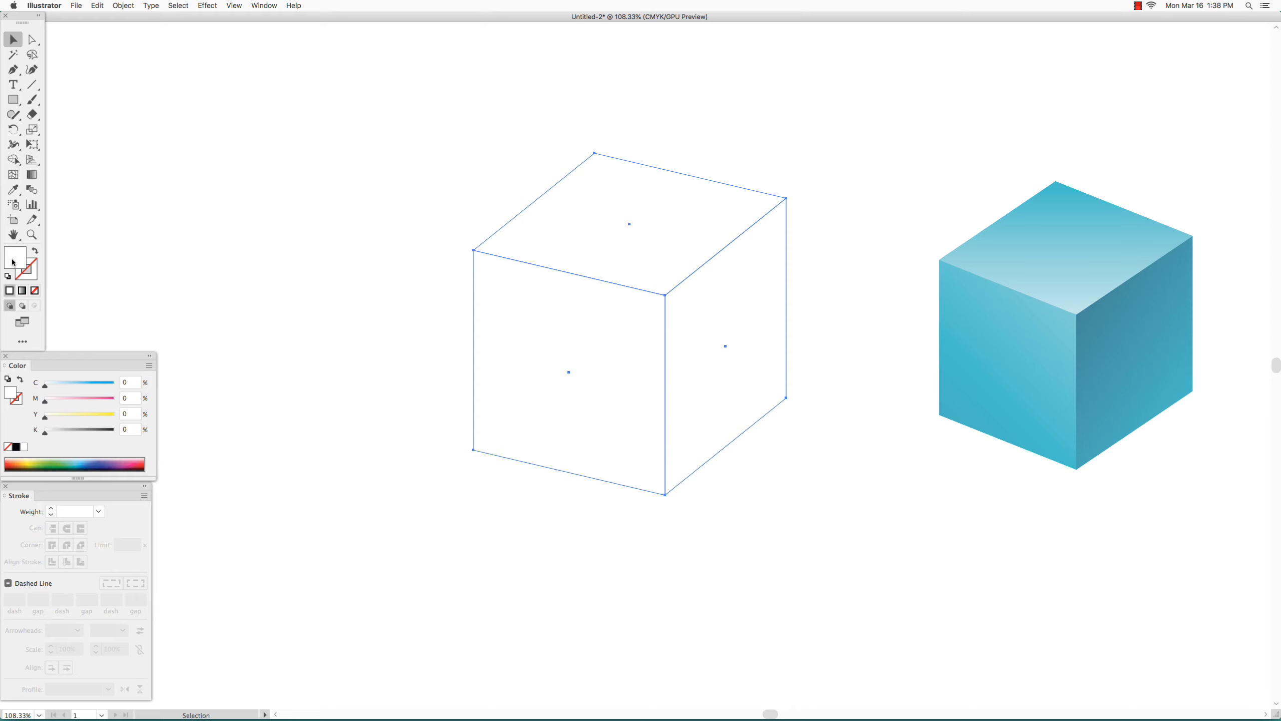
click(22, 292)
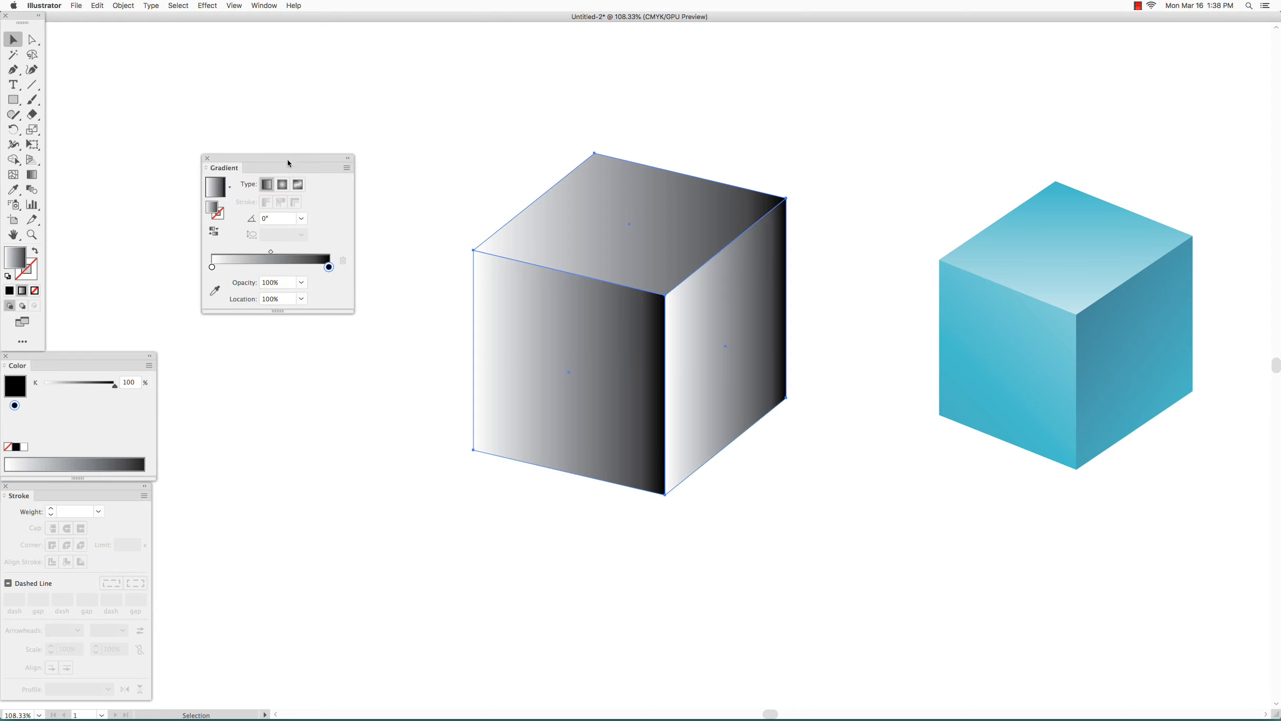
mouse_move(289, 164)
mouse_down()
mouse_move(364, 179)
mouse_move(291, 171)
mouse_move(302, 183)
mouse_up()
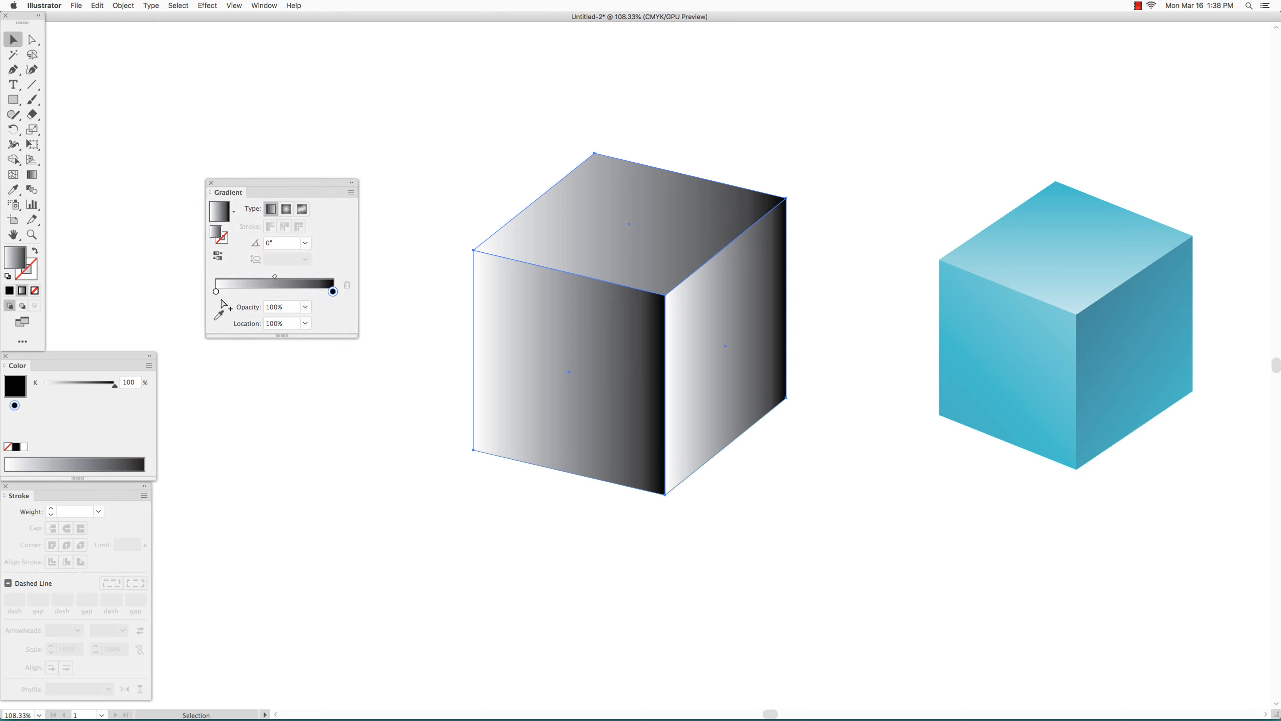
- Switch the colour mode of the gradient's white and black stops from Grayscale to CMYK
click(216, 293)
drag(217, 293, 208, 295)
click(333, 292)
click(216, 292)
click(332, 292)
click(215, 291)
click(149, 367)
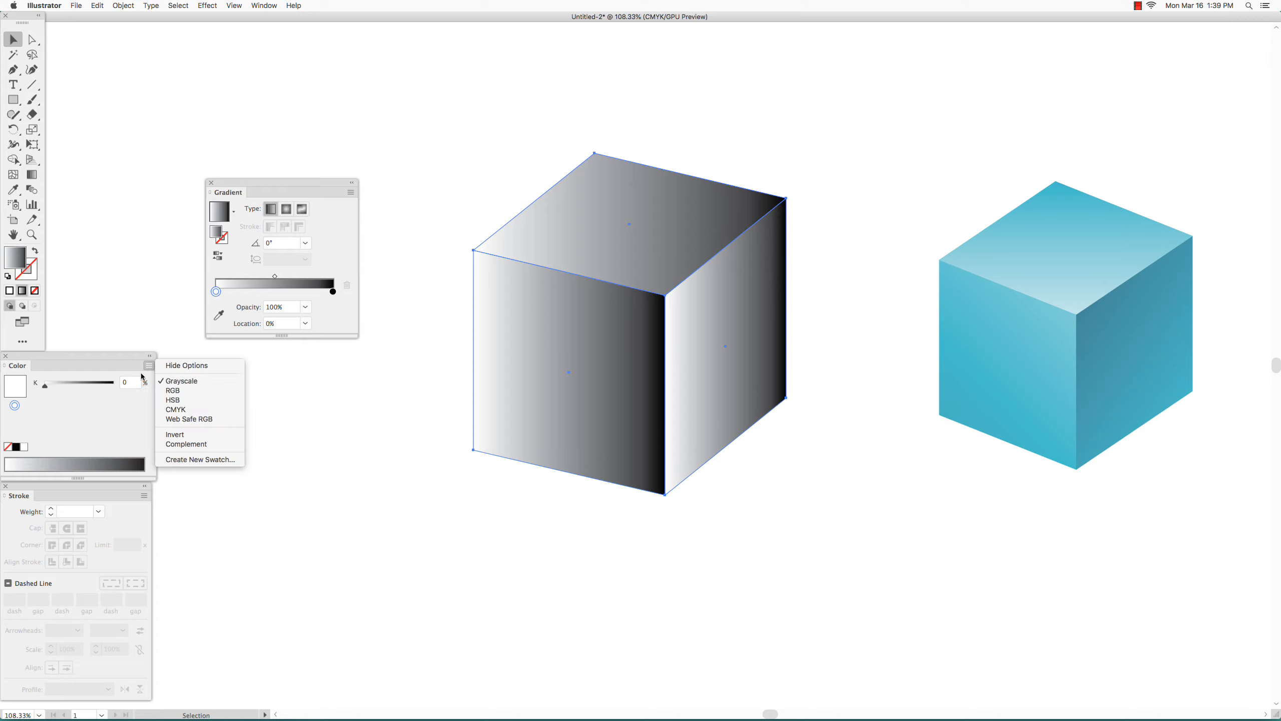
click(191, 410)
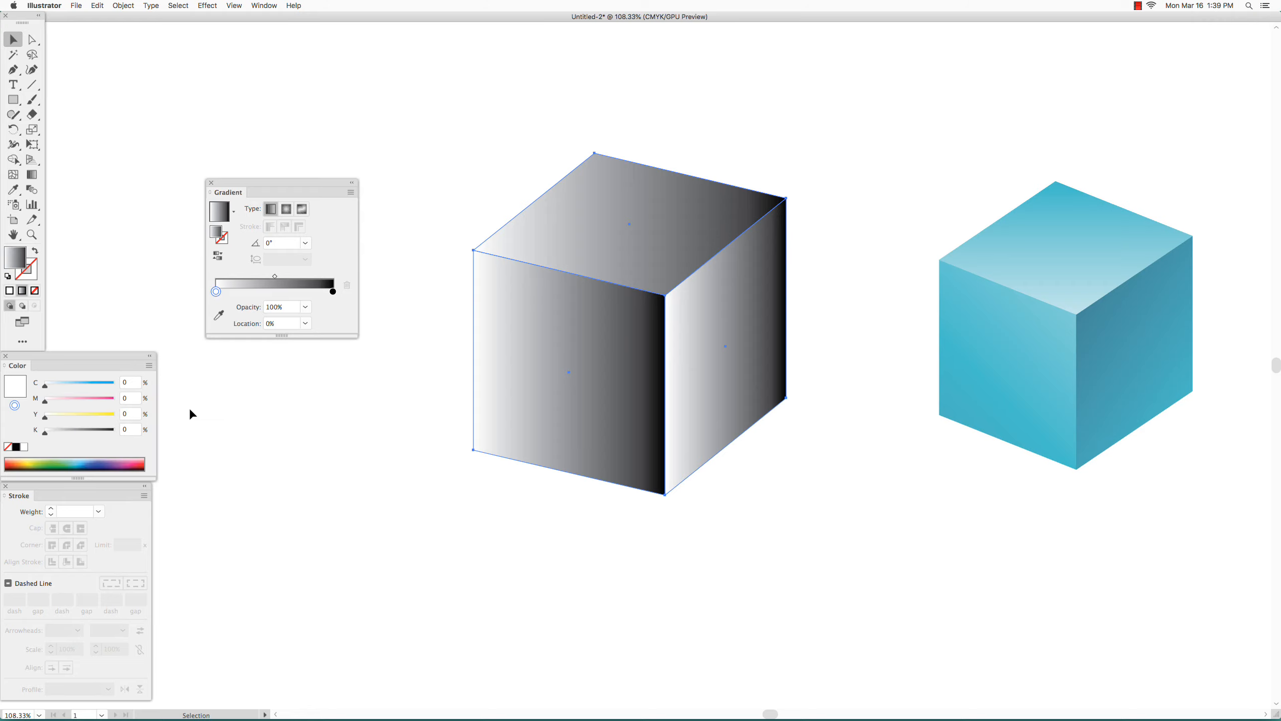
click(333, 293)
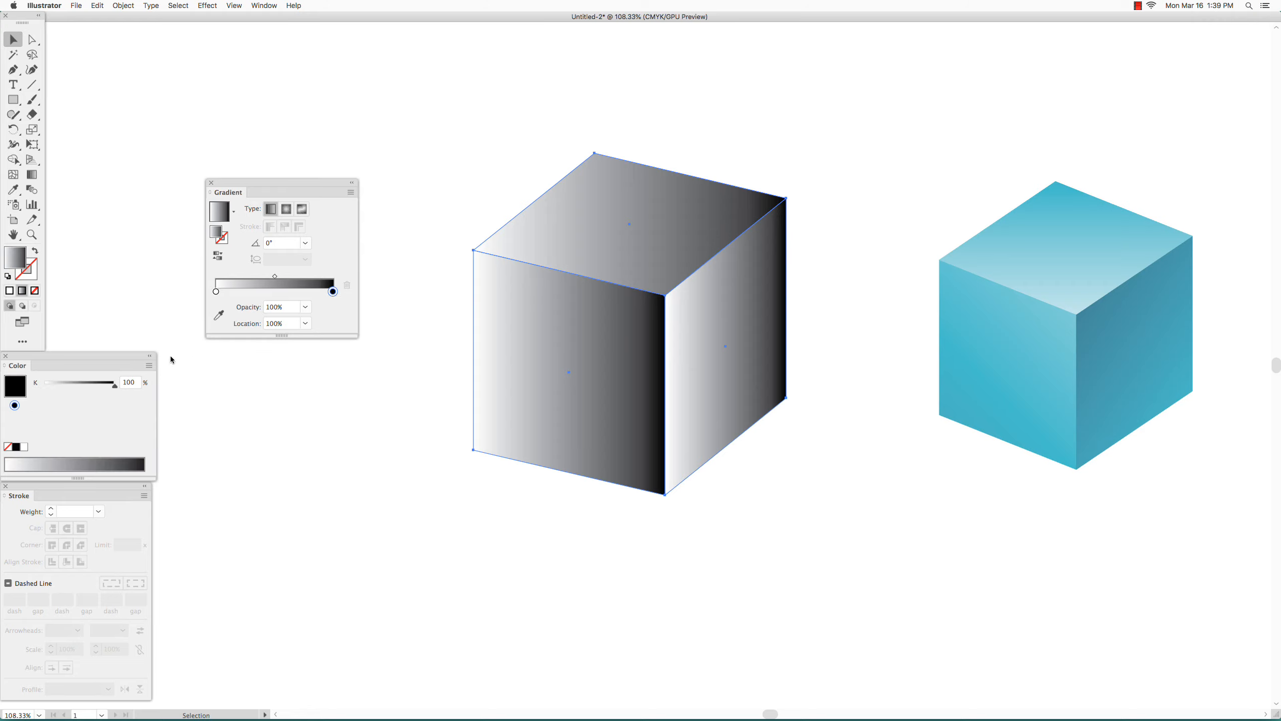
click(148, 365)
click(168, 410)
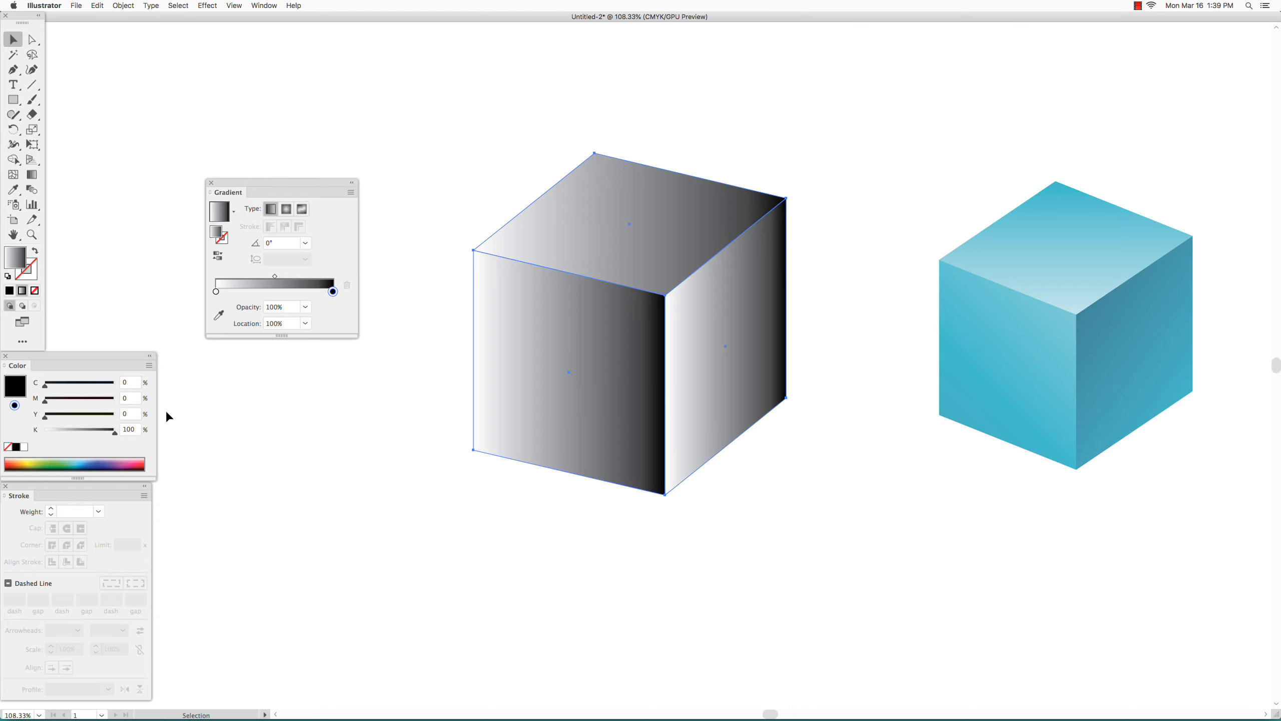
- Colour the gradient's white stop with 16% cyan and its black stop with C 100, M 26, Y 46, K 0
click(217, 293)
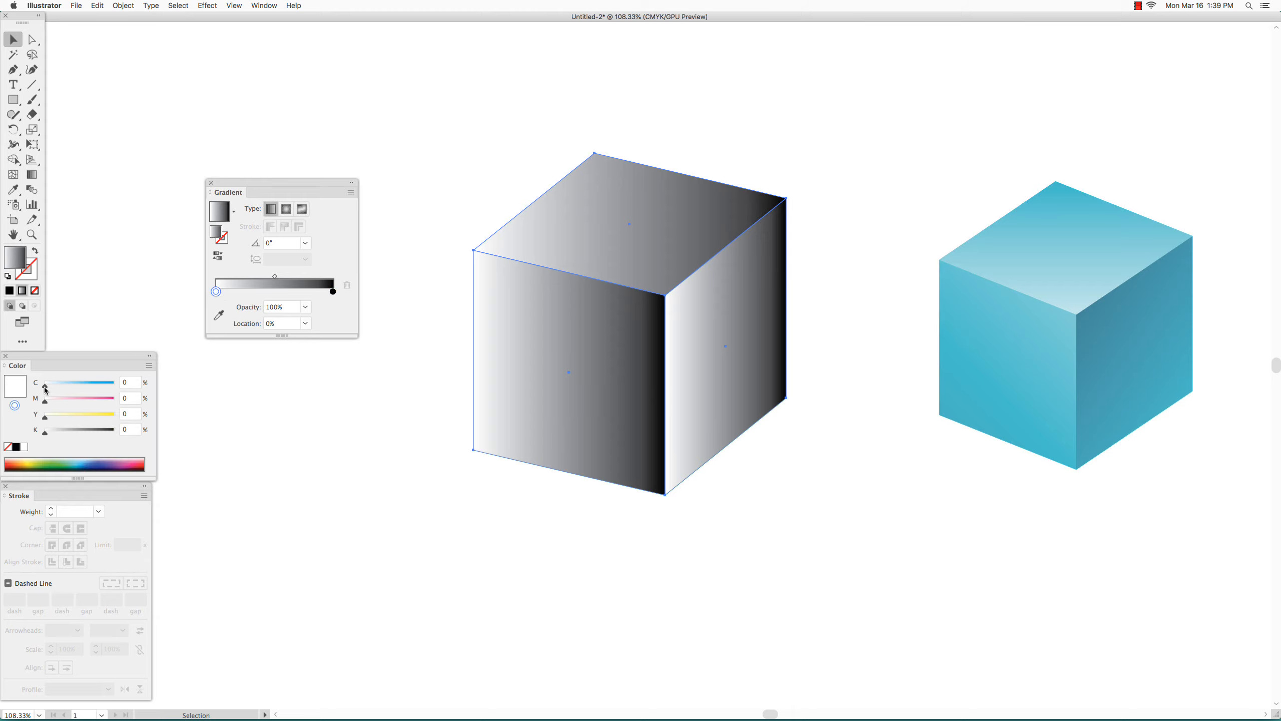
drag(46, 390, 59, 392)
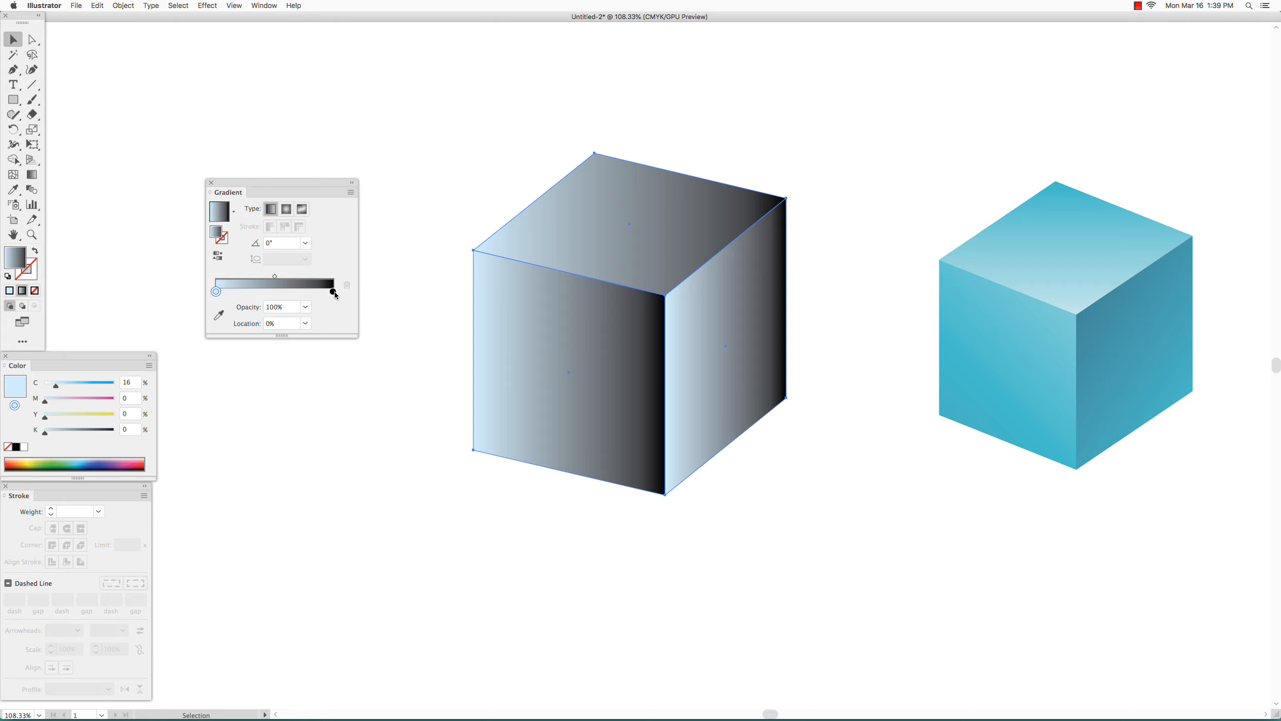
click(334, 292)
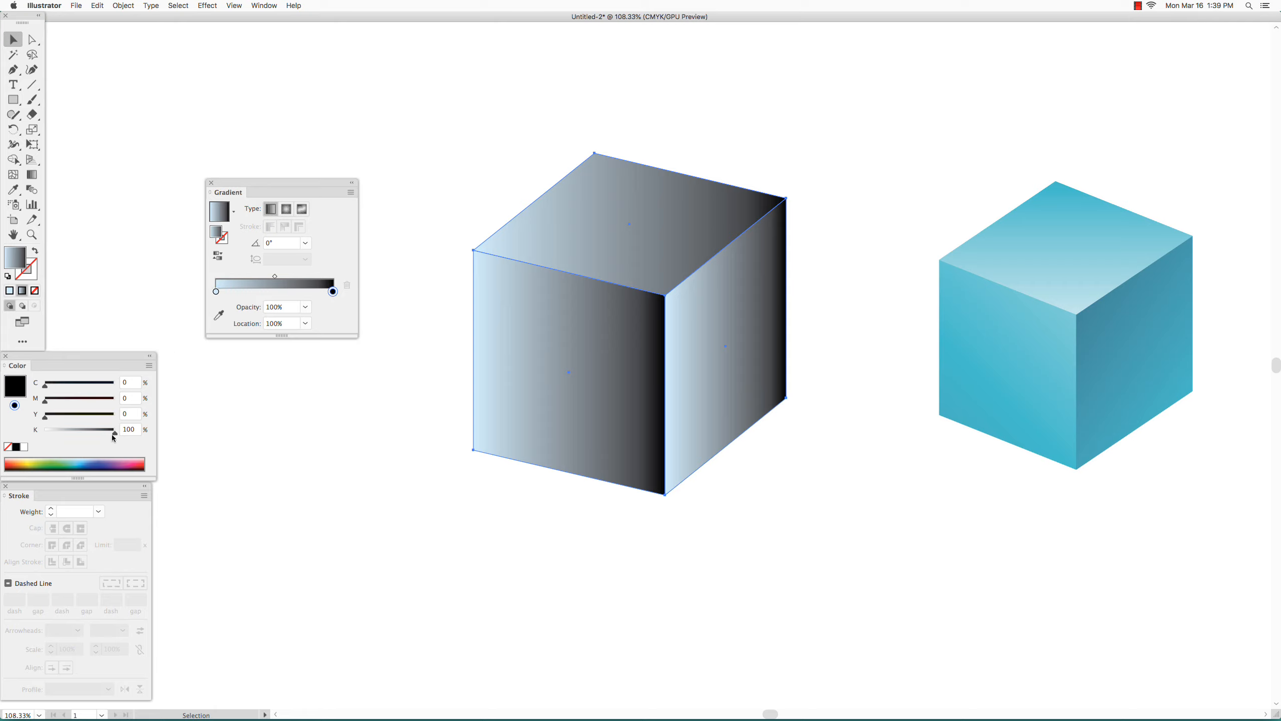
drag(114, 438, 46, 435)
drag(46, 385, 163, 386)
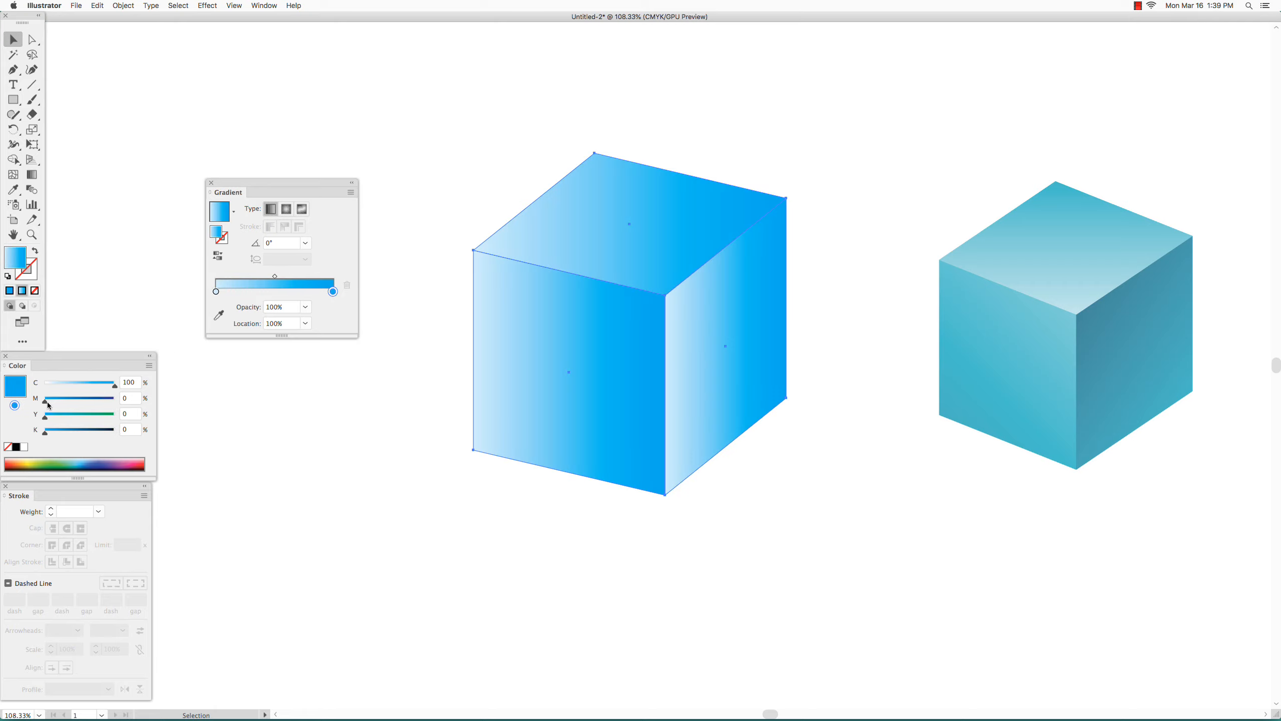
drag(49, 405, 77, 401)
drag(46, 416, 73, 419)
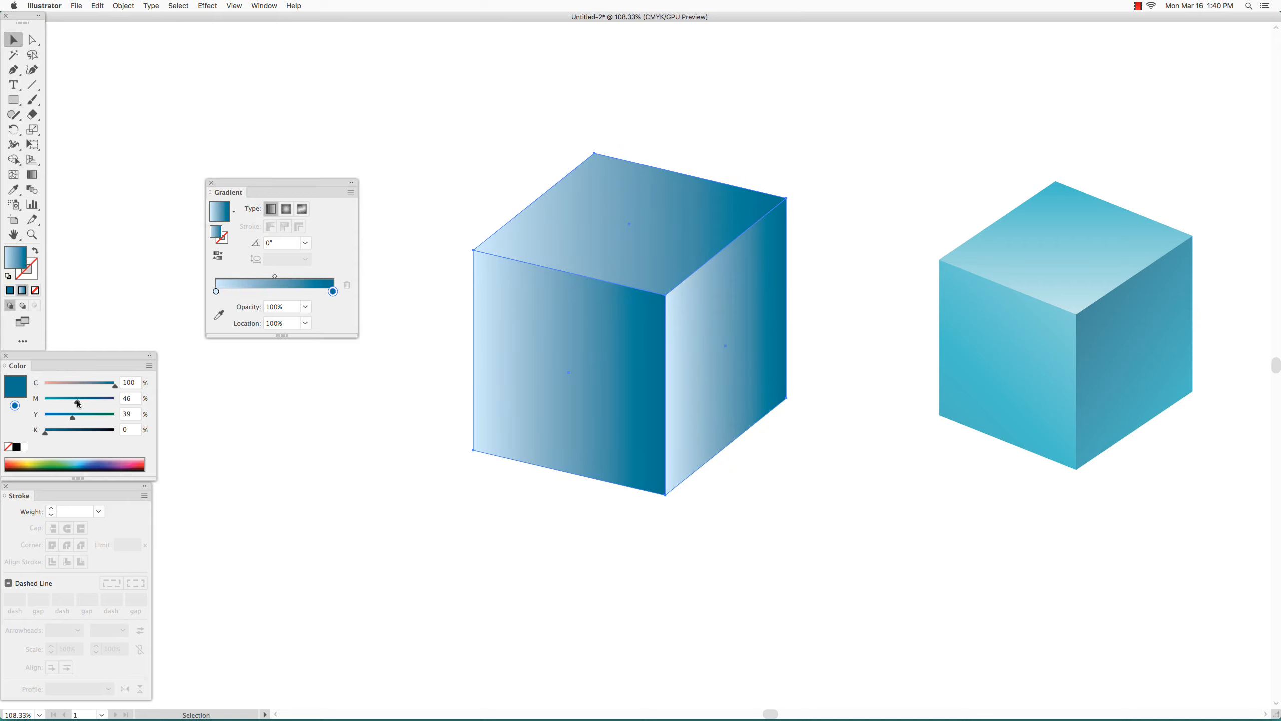
mouse_move(78, 402)
mouse_down()
mouse_move(64, 403)
mouse_move(77, 421)
mouse_up()
- Widen the Gradient panel for a longer slider, reposition it, and select the dark end stop
drag(358, 330, 410, 330)
drag(330, 178, 293, 175)
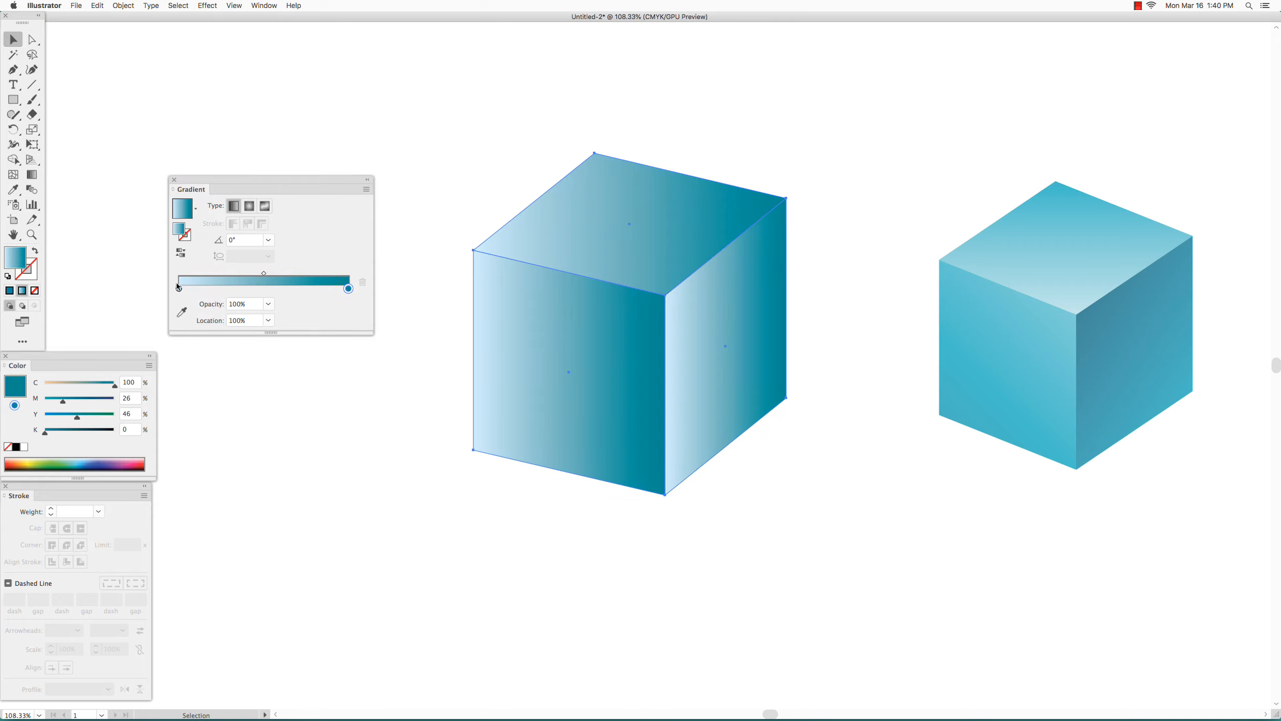
mouse_move(179, 286)
mouse_down()
mouse_move(207, 288)
mouse_move(169, 286)
mouse_up()
click(348, 288)
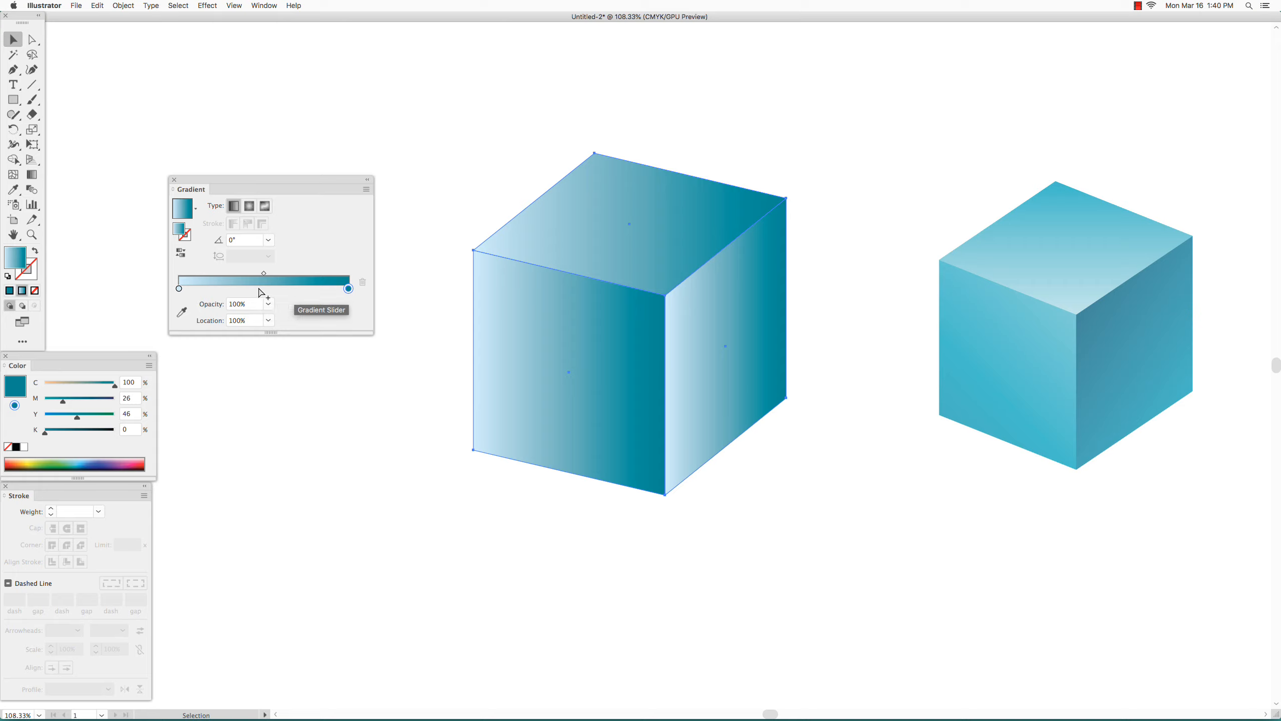
- Add five intermediate colour stops along the gradient, including ones at about 49% and 20%
click(263, 291)
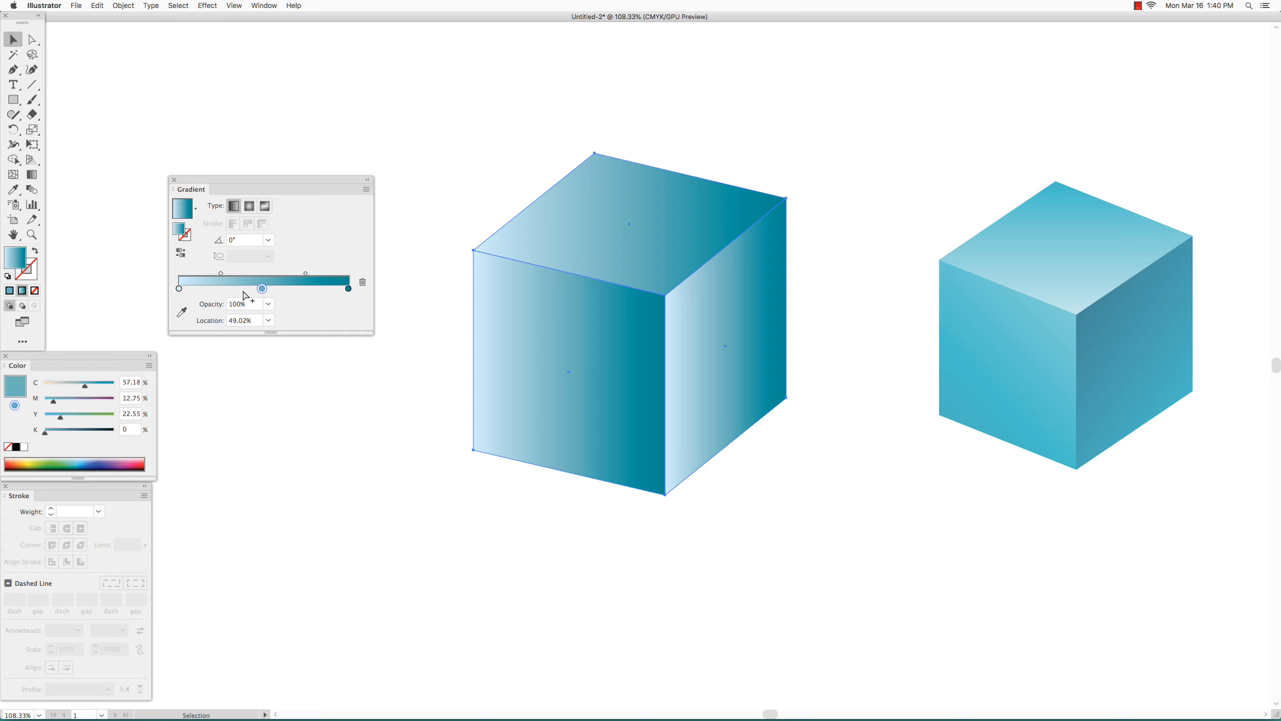
click(318, 288)
click(237, 288)
click(282, 289)
click(213, 289)
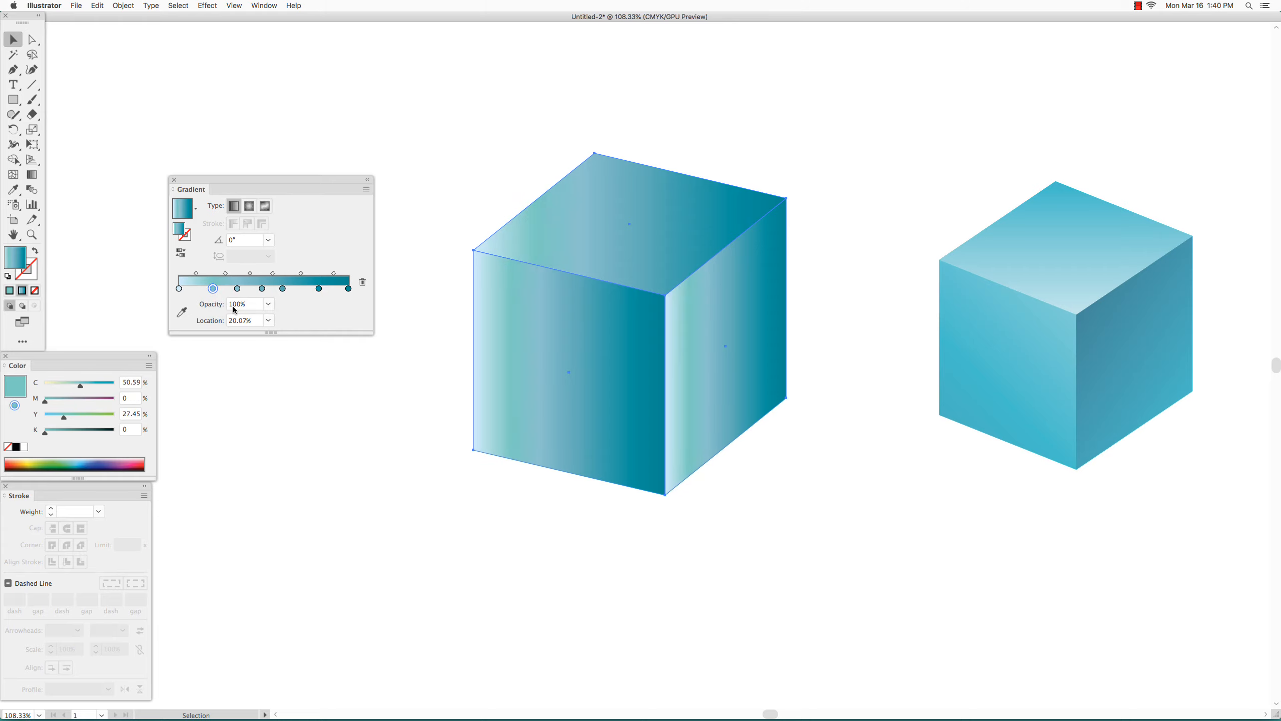
- Recolour the intermediate gradient stops at about 20%, 61% and 34% purple, red and light blue from the colour spectrum
click(109, 461)
click(282, 289)
click(139, 460)
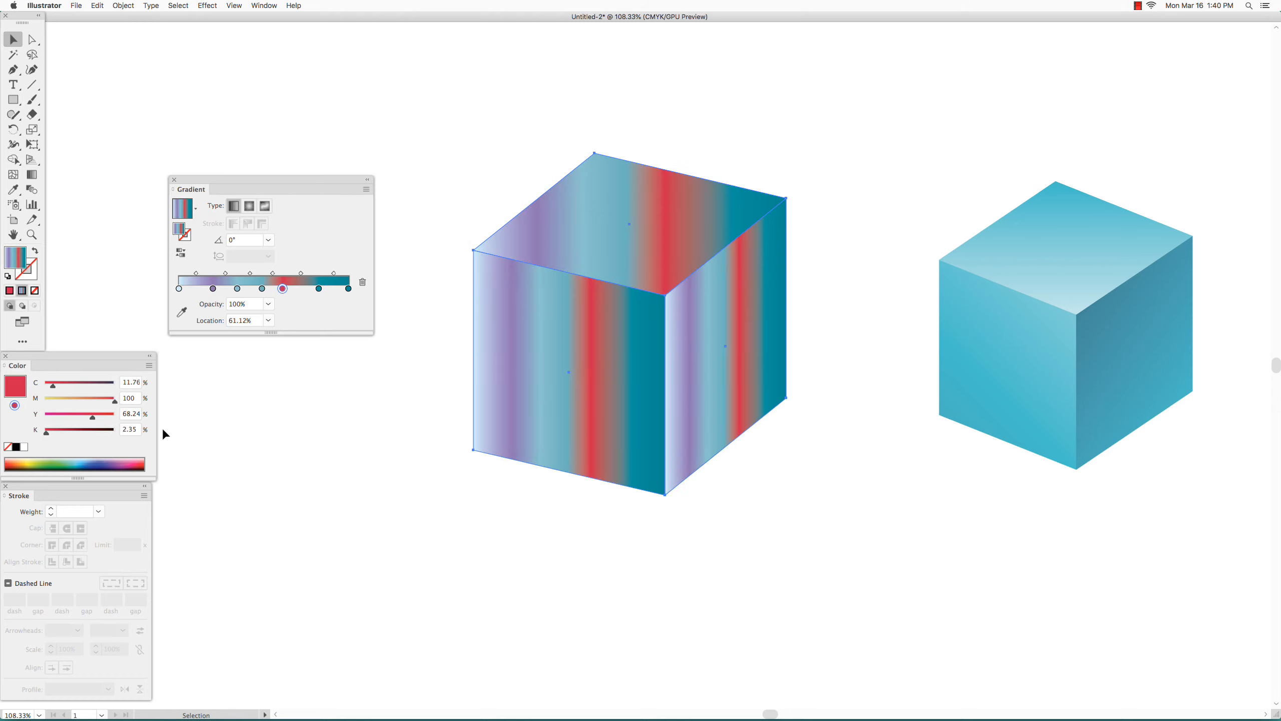
click(238, 288)
click(83, 460)
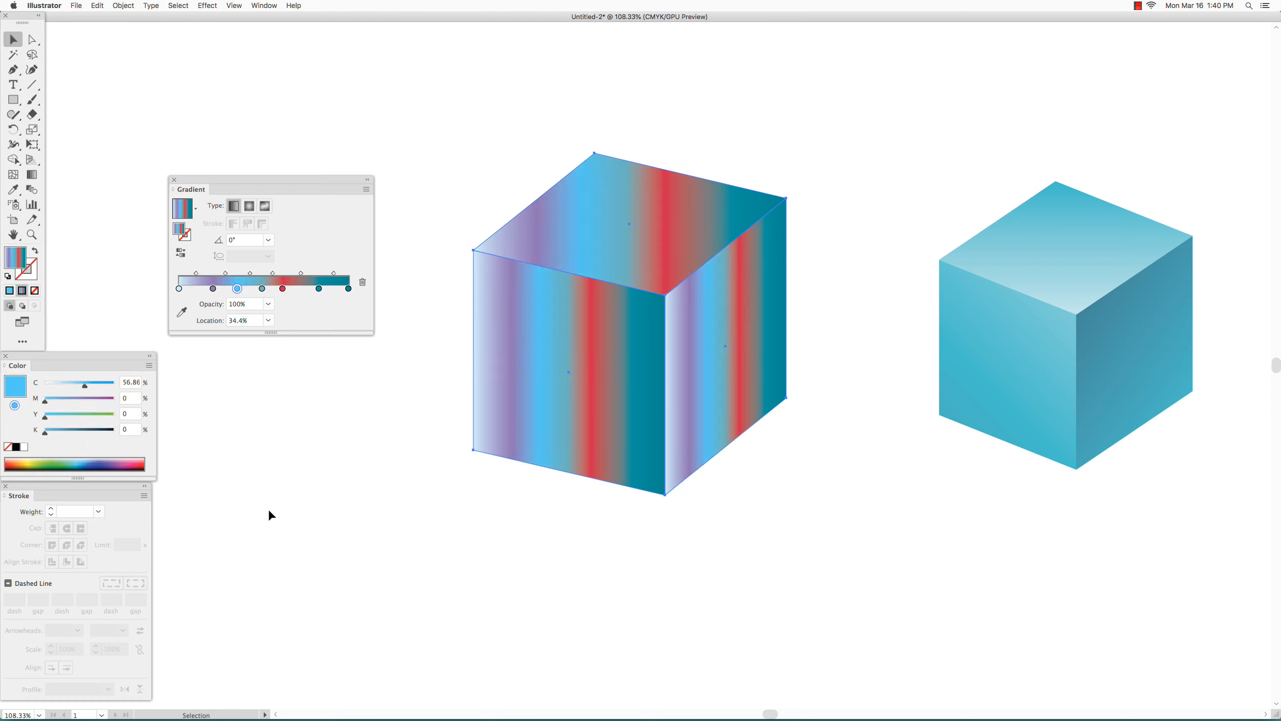
- Remove four intermediate gradient stops, keeping only the two end stops and the one at about 49%
drag(282, 292, 285, 315)
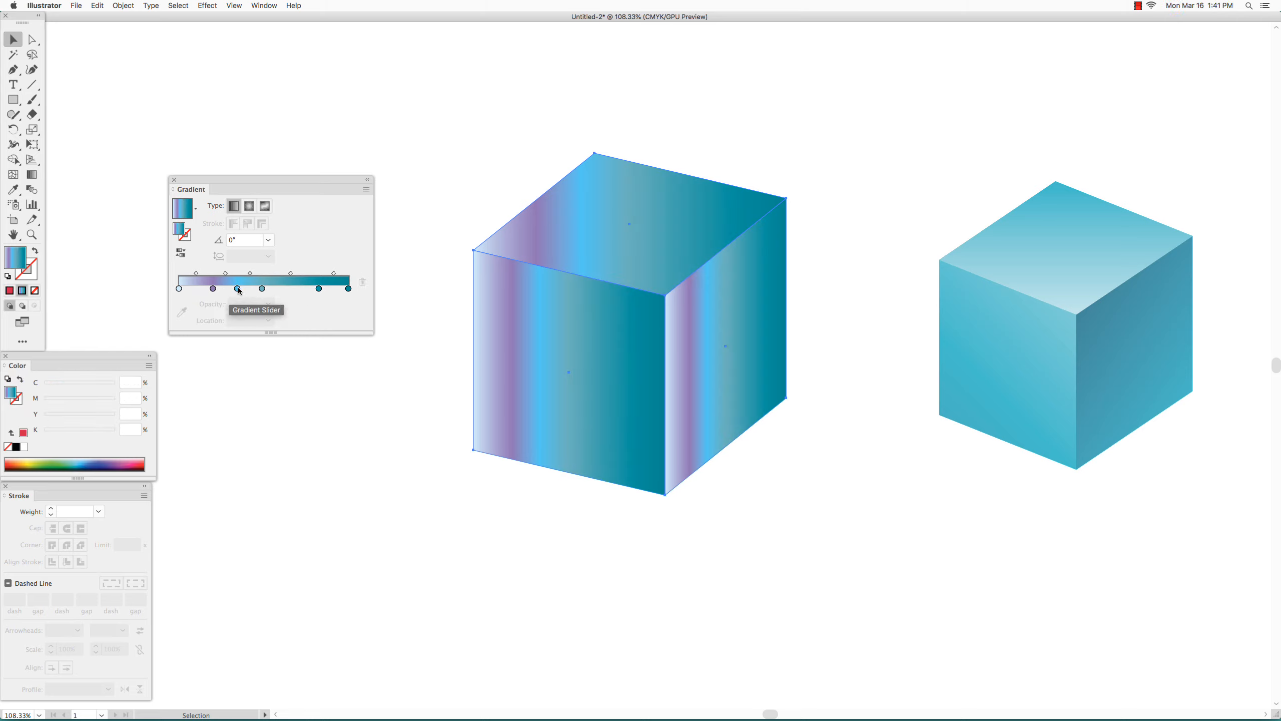
drag(240, 292, 238, 333)
click(212, 289)
drag(211, 291, 214, 326)
drag(320, 288, 321, 334)
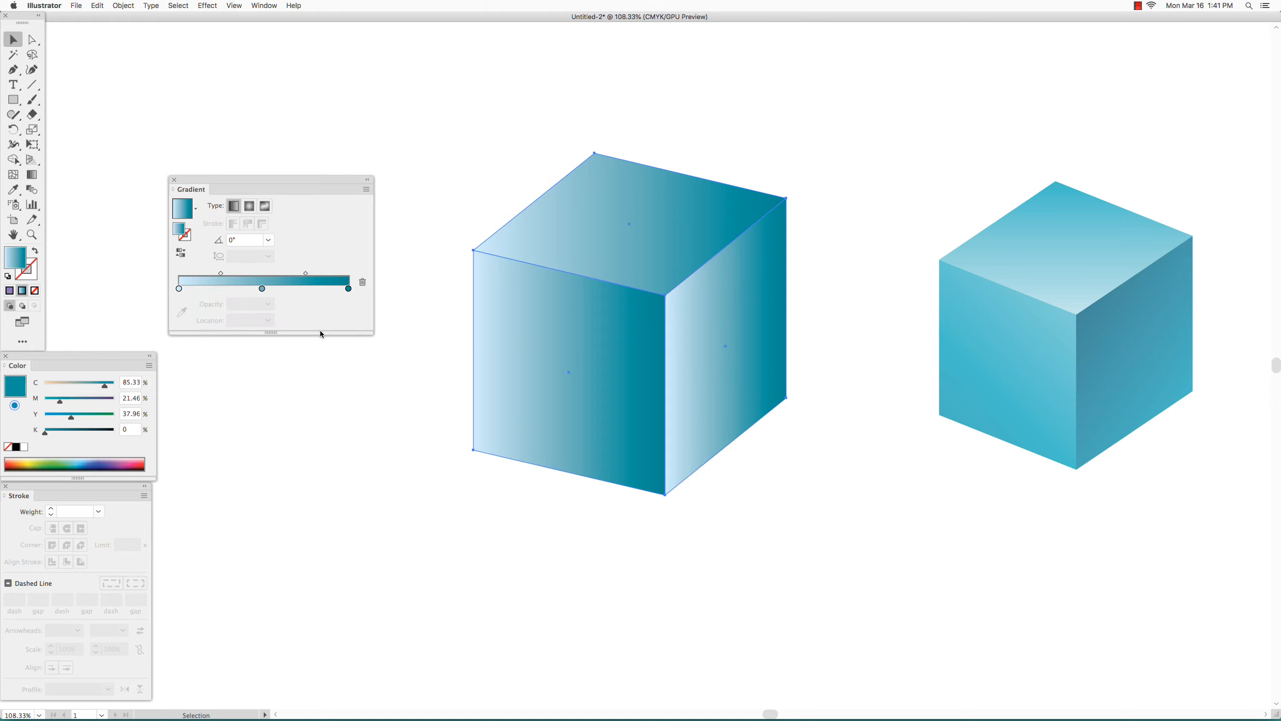
- Set the dark end stop's K to 18% and the light end stop's Y to 5%, and move the Gradient panel clear of the cube
click(348, 289)
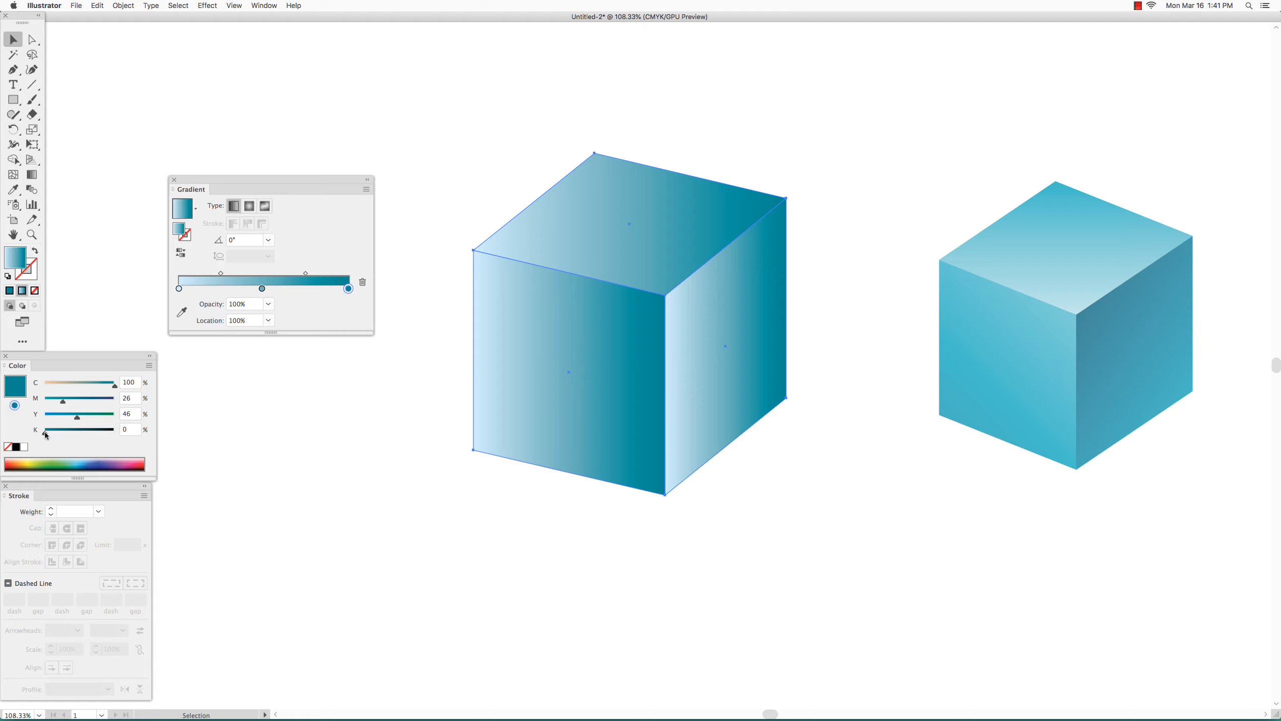
drag(46, 435, 59, 437)
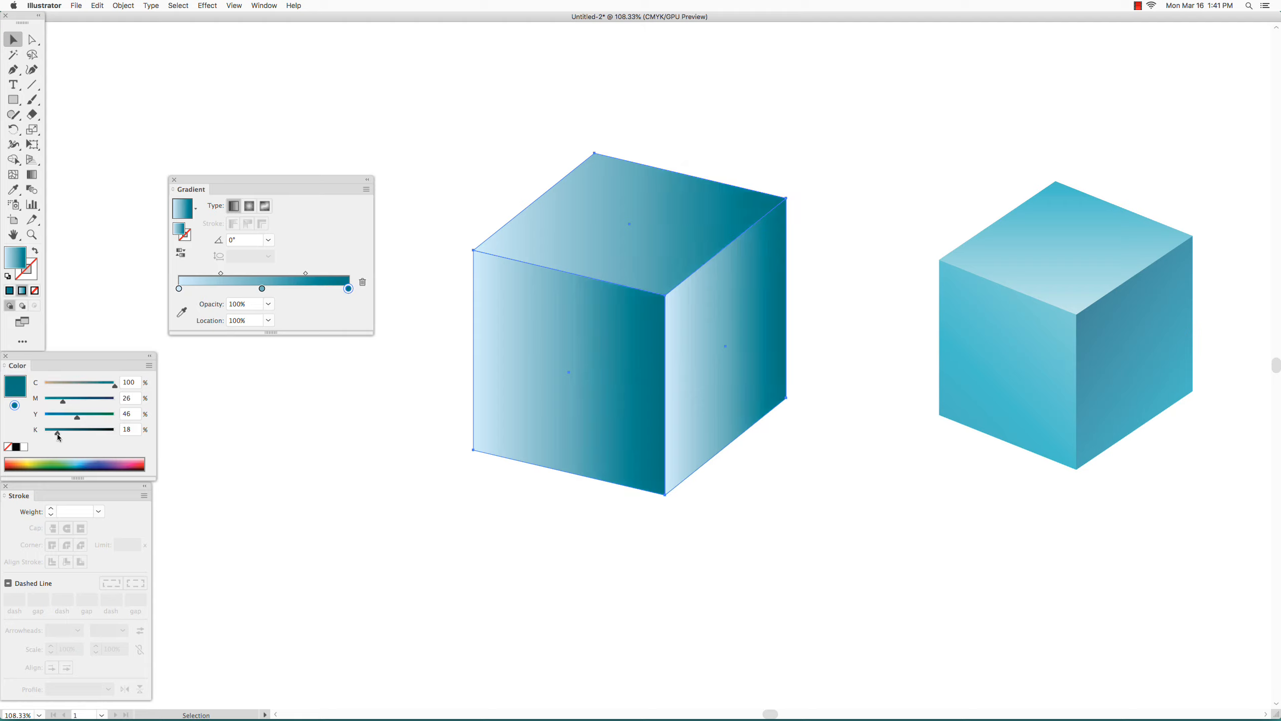
click(178, 289)
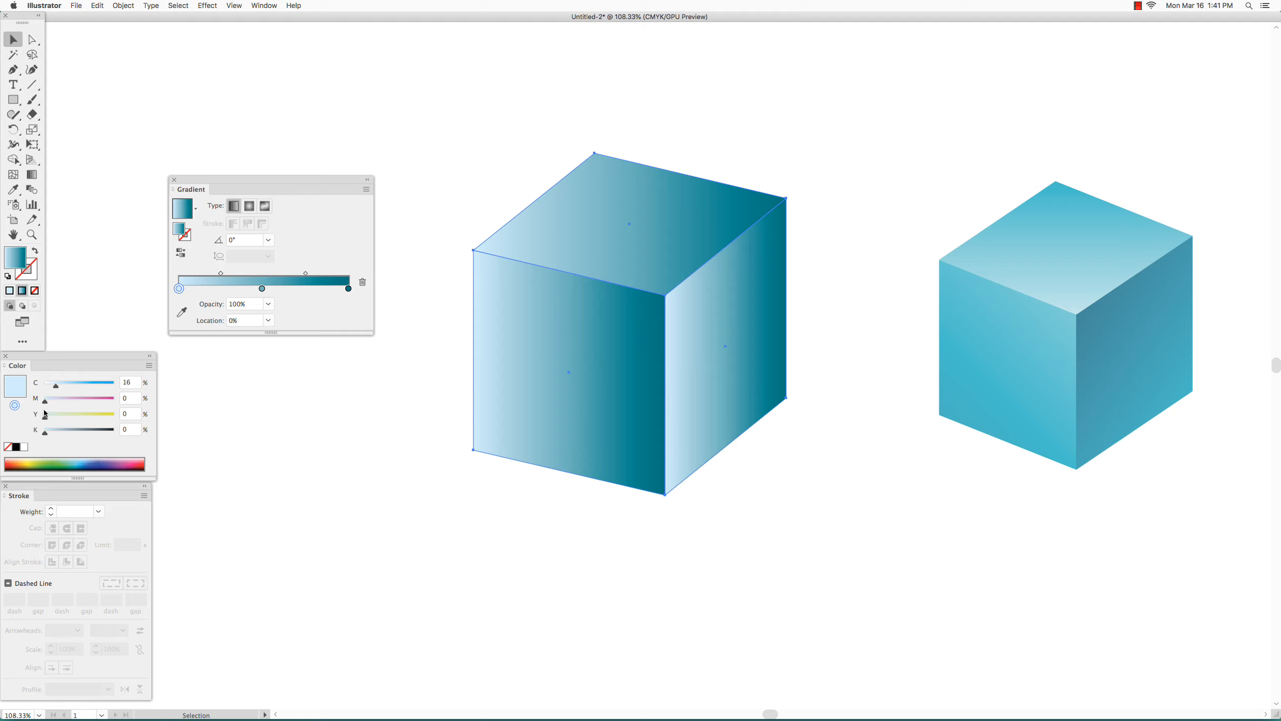
drag(46, 421, 49, 421)
drag(244, 181, 158, 48)
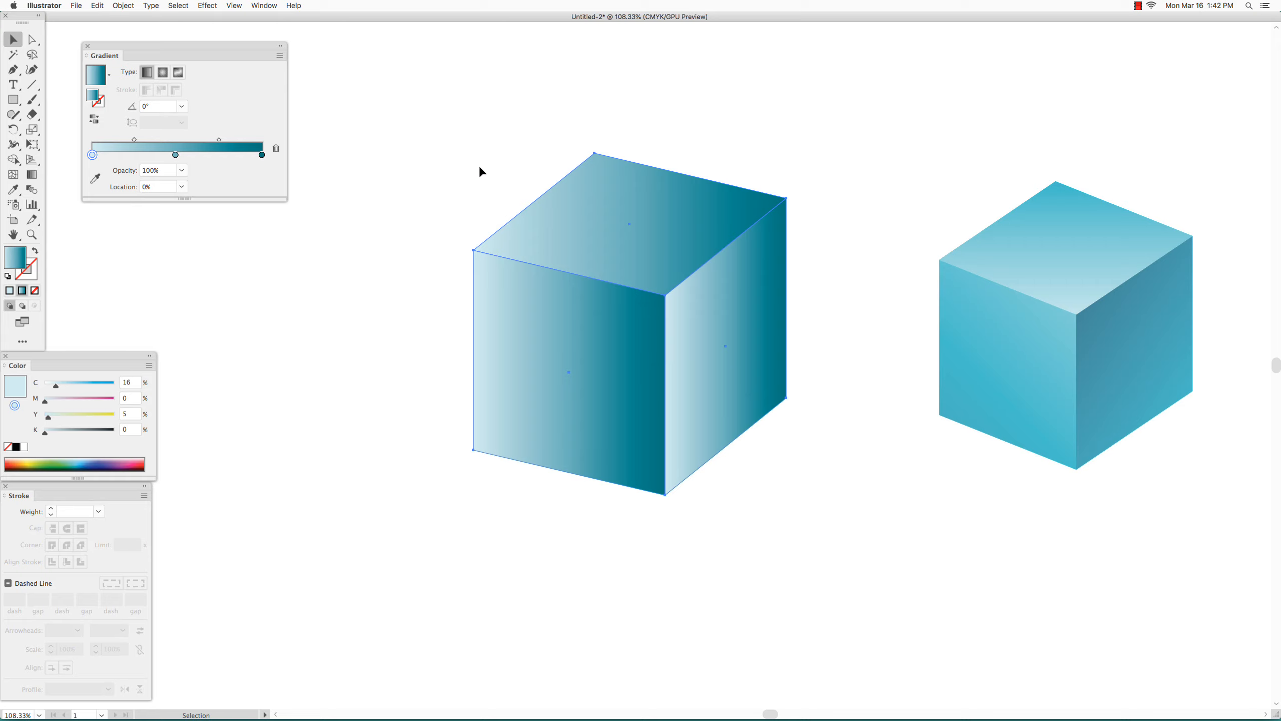
- Select only the cube's top face and remove the middle stop from its gradient
click(510, 124)
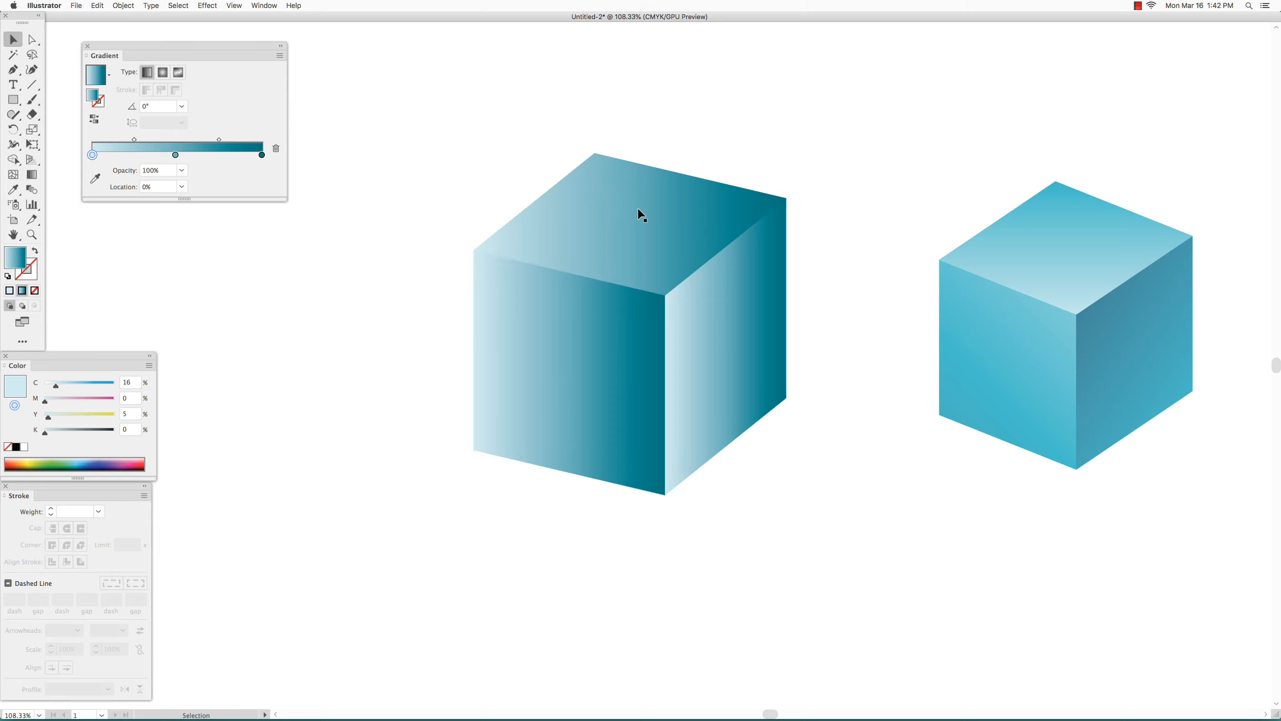
drag(457, 125, 794, 510)
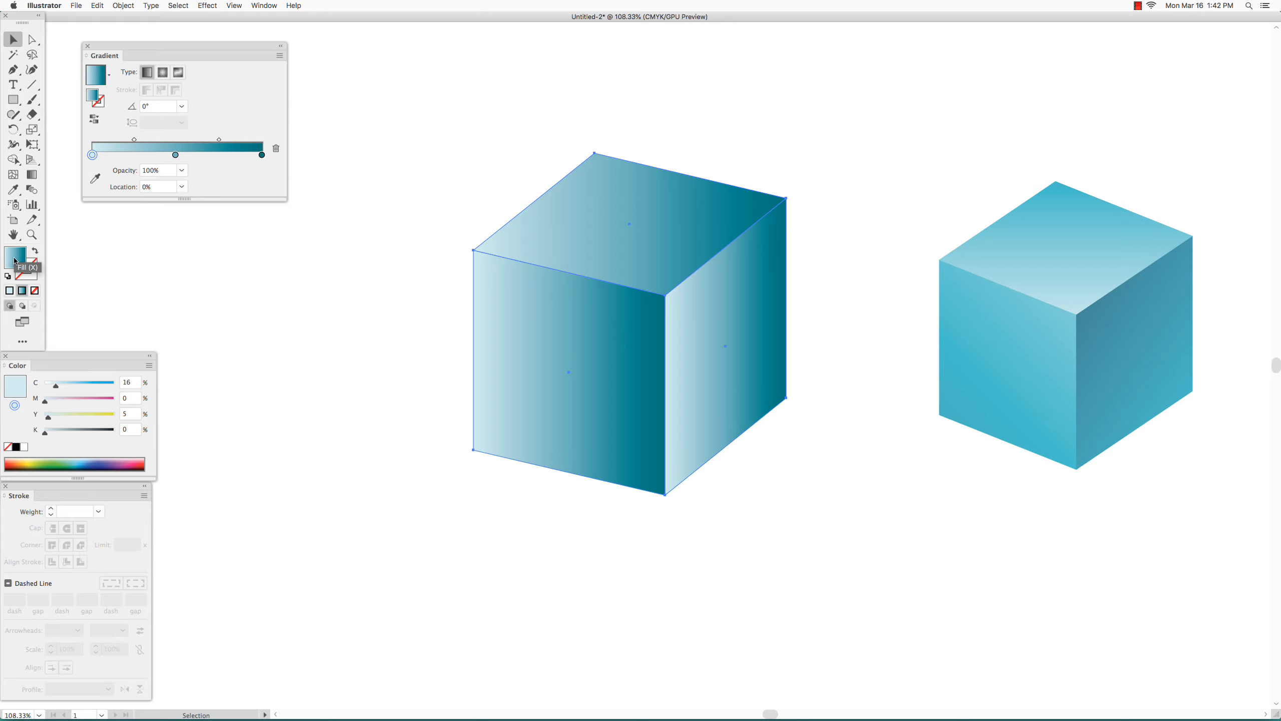
click(273, 271)
click(638, 223)
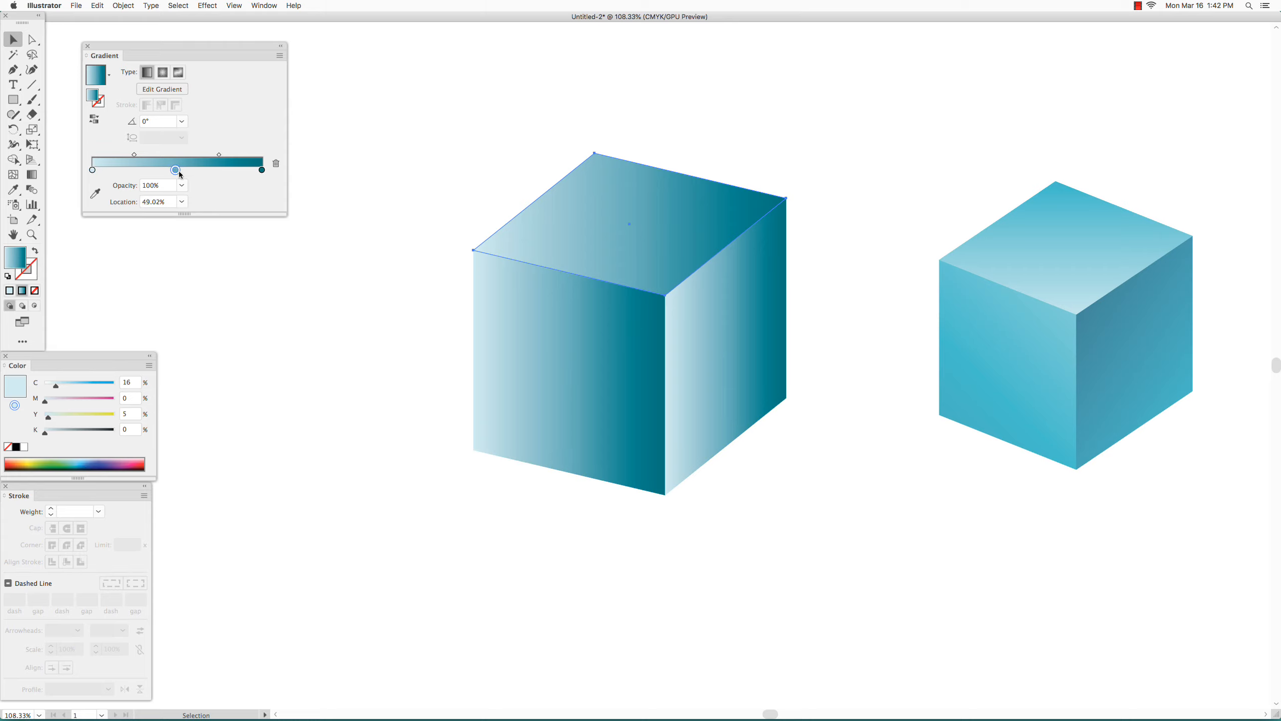
drag(176, 170, 176, 200)
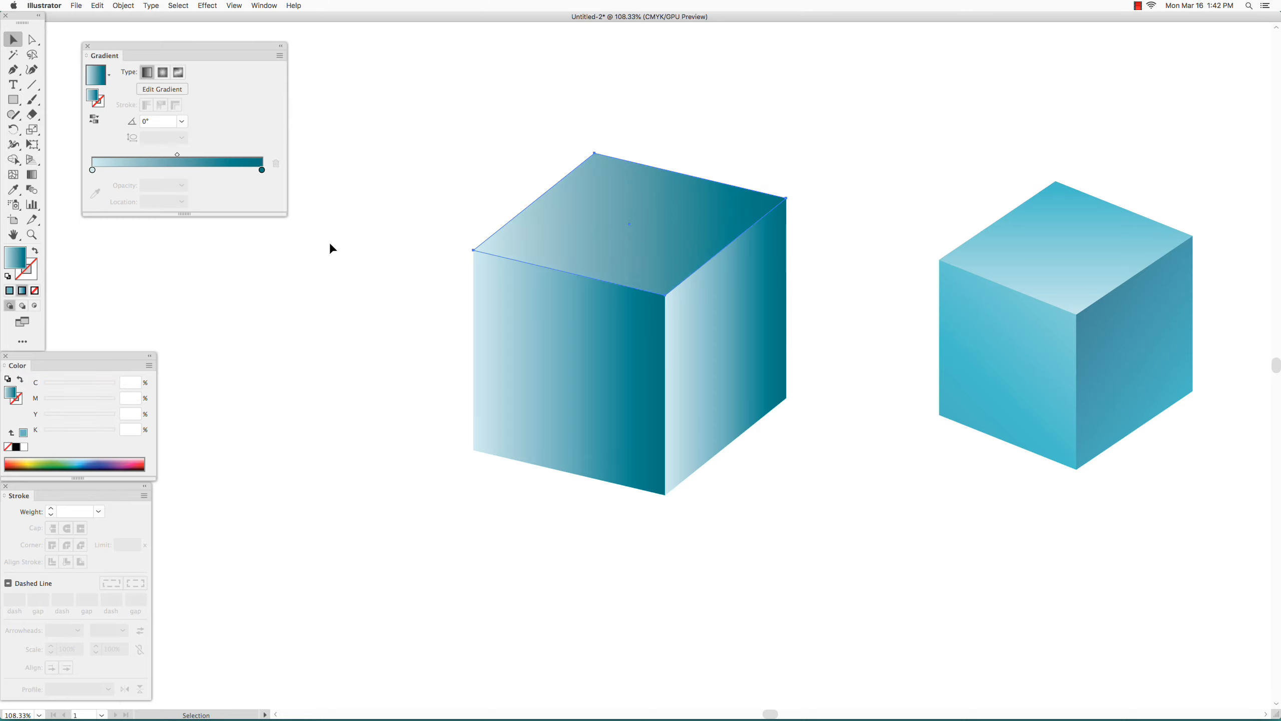
- Select all three cube faces and apply the right face's three-stop gradient to them with the Eyedropper
click(454, 159)
drag(439, 114, 816, 526)
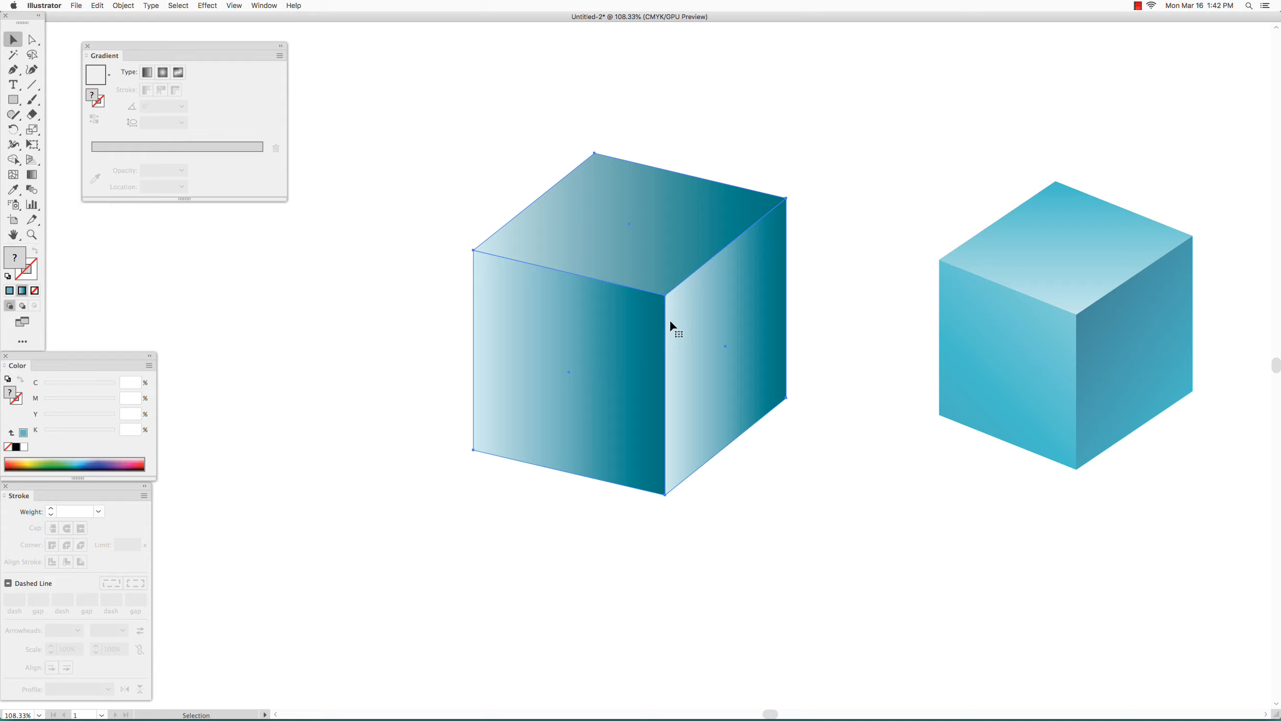
click(15, 191)
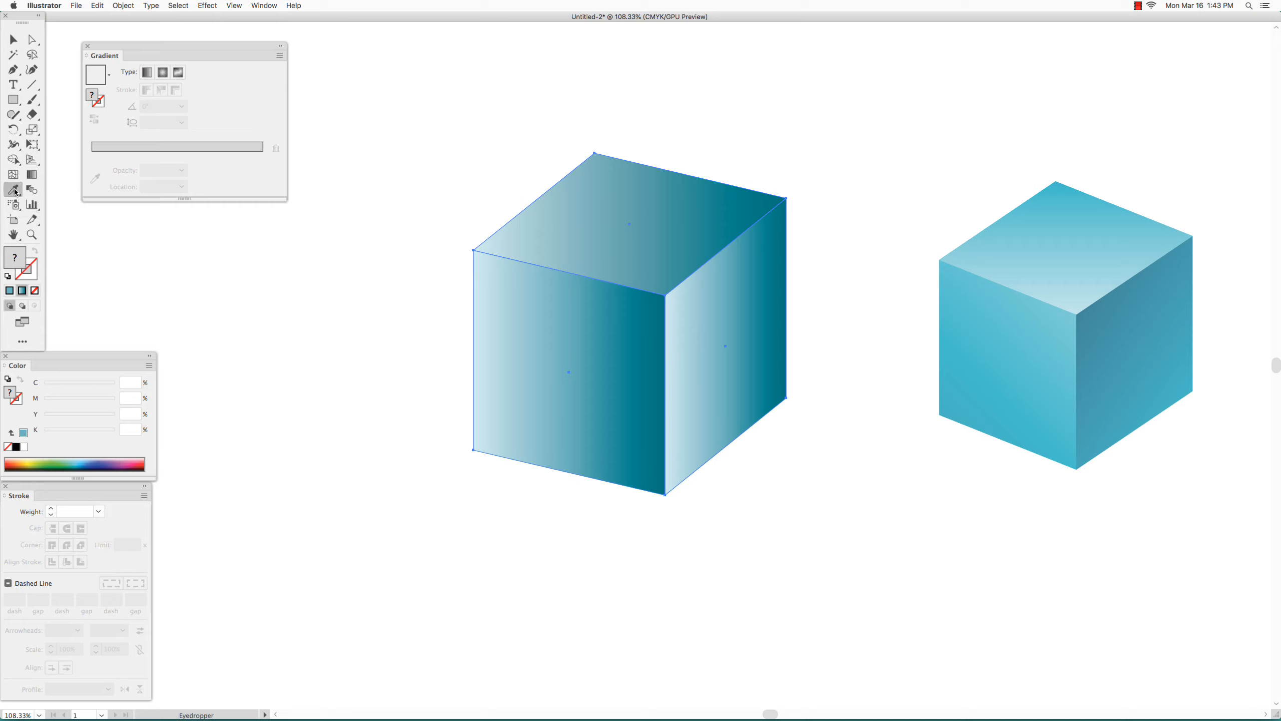
click(733, 332)
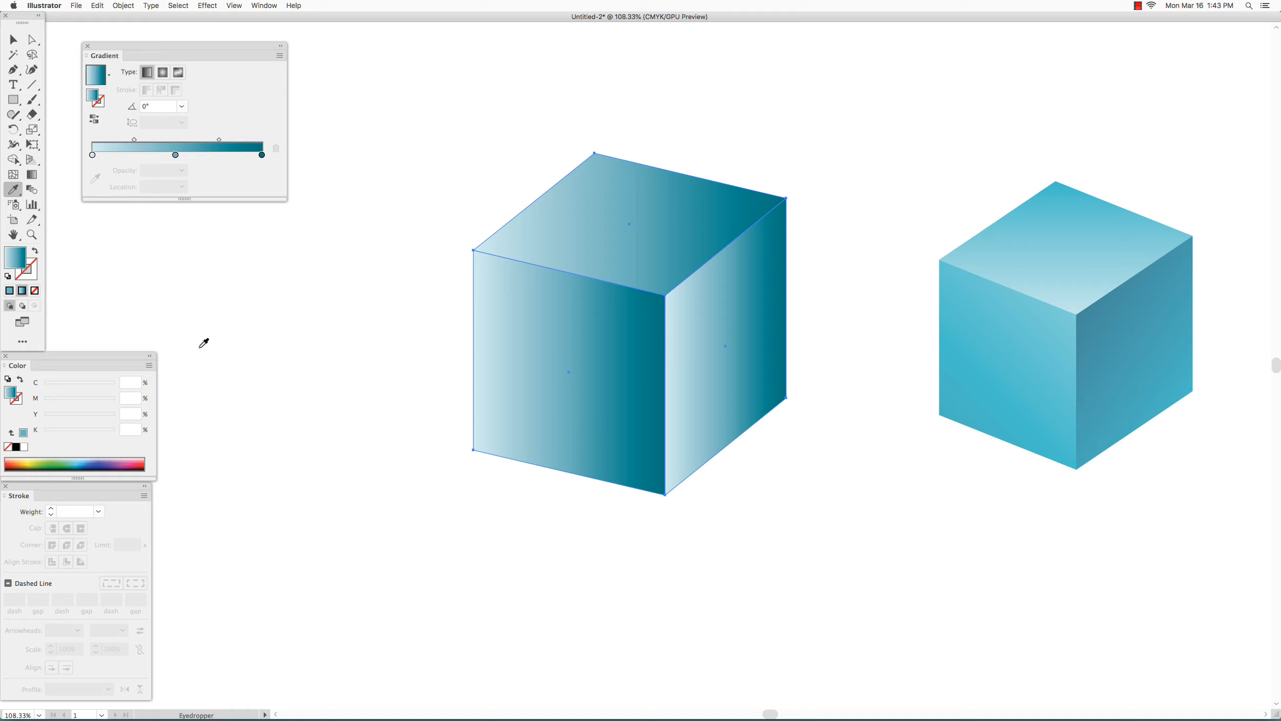
- Deselect the three faces and select only the cube's top face for adjusting its gradient
click(32, 40)
click(304, 288)
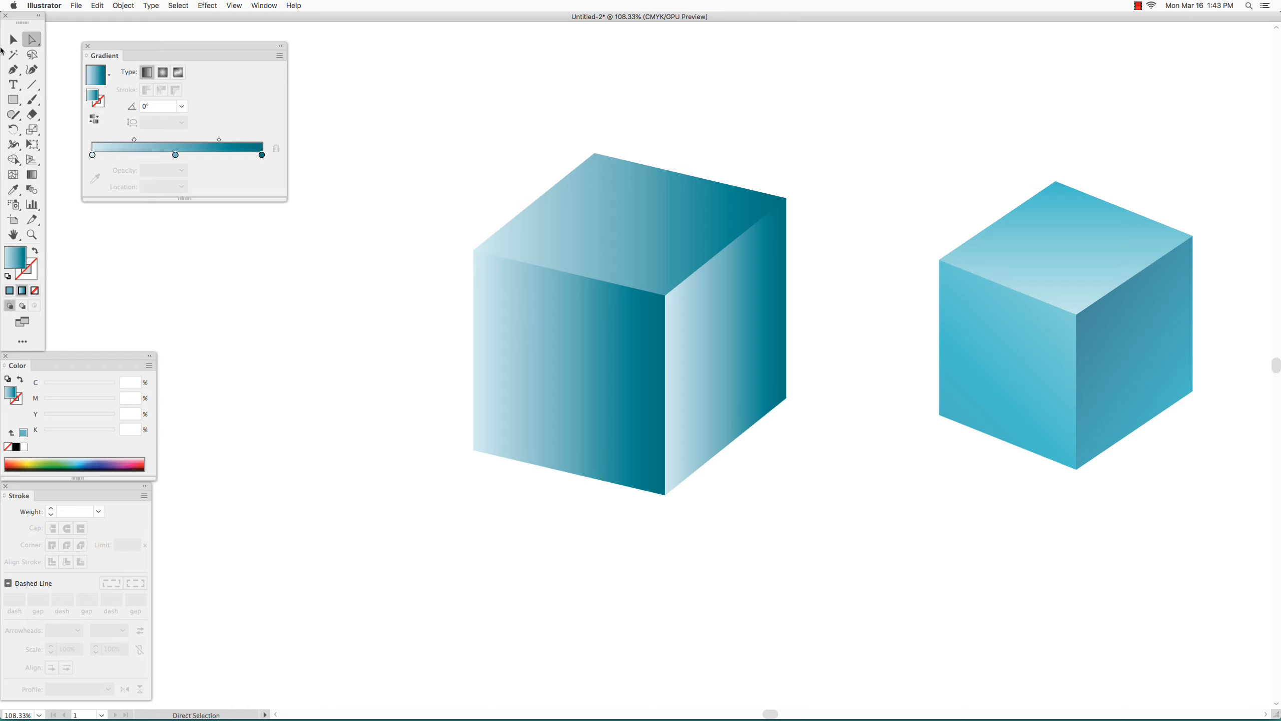
click(33, 177)
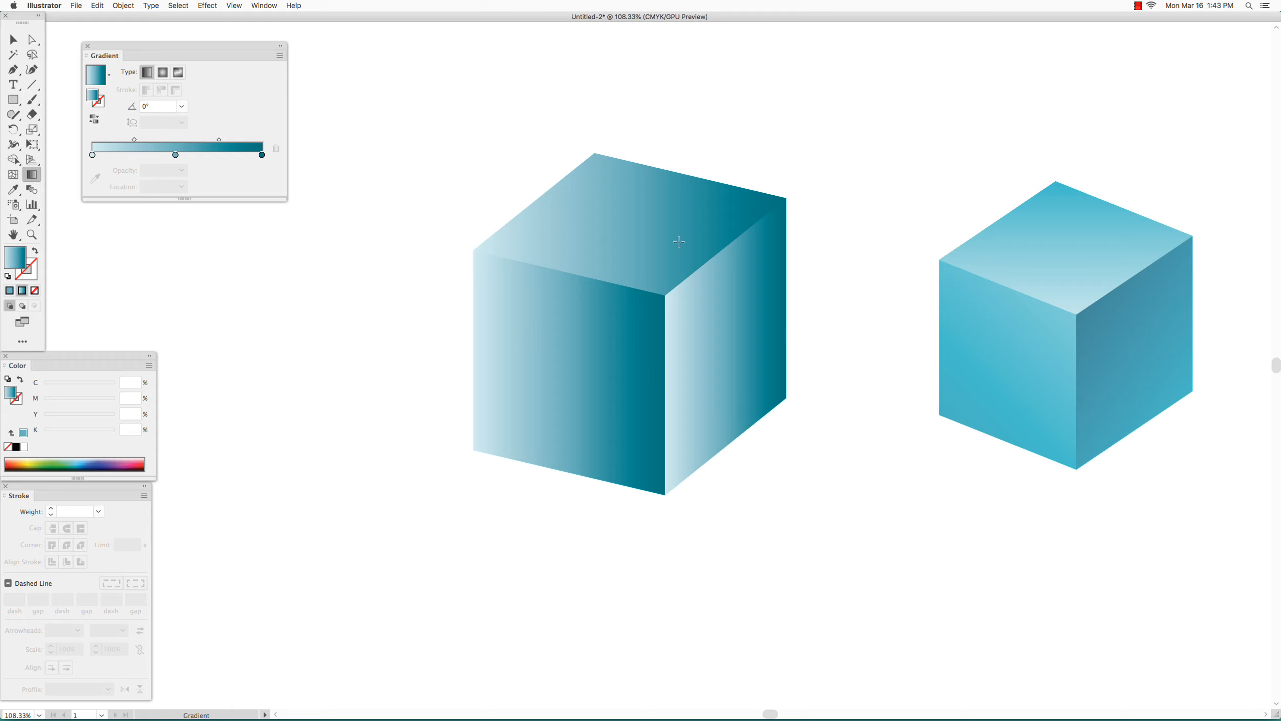
click(13, 41)
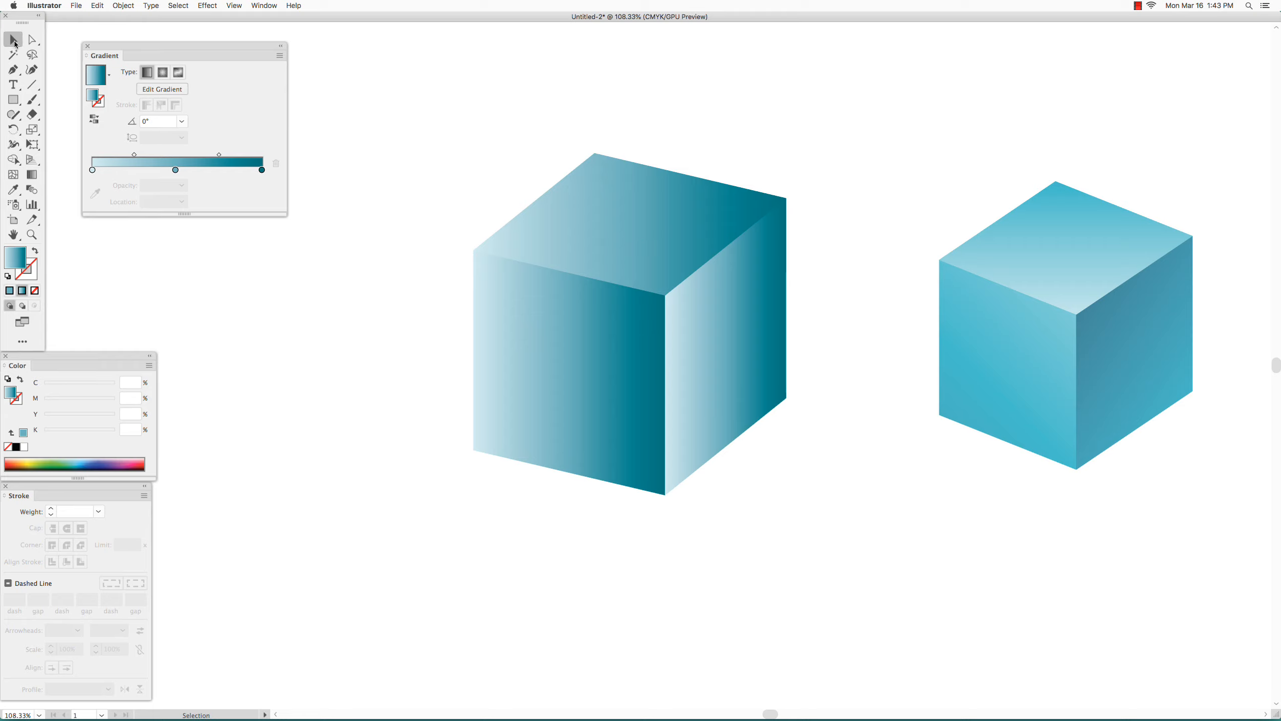
click(664, 234)
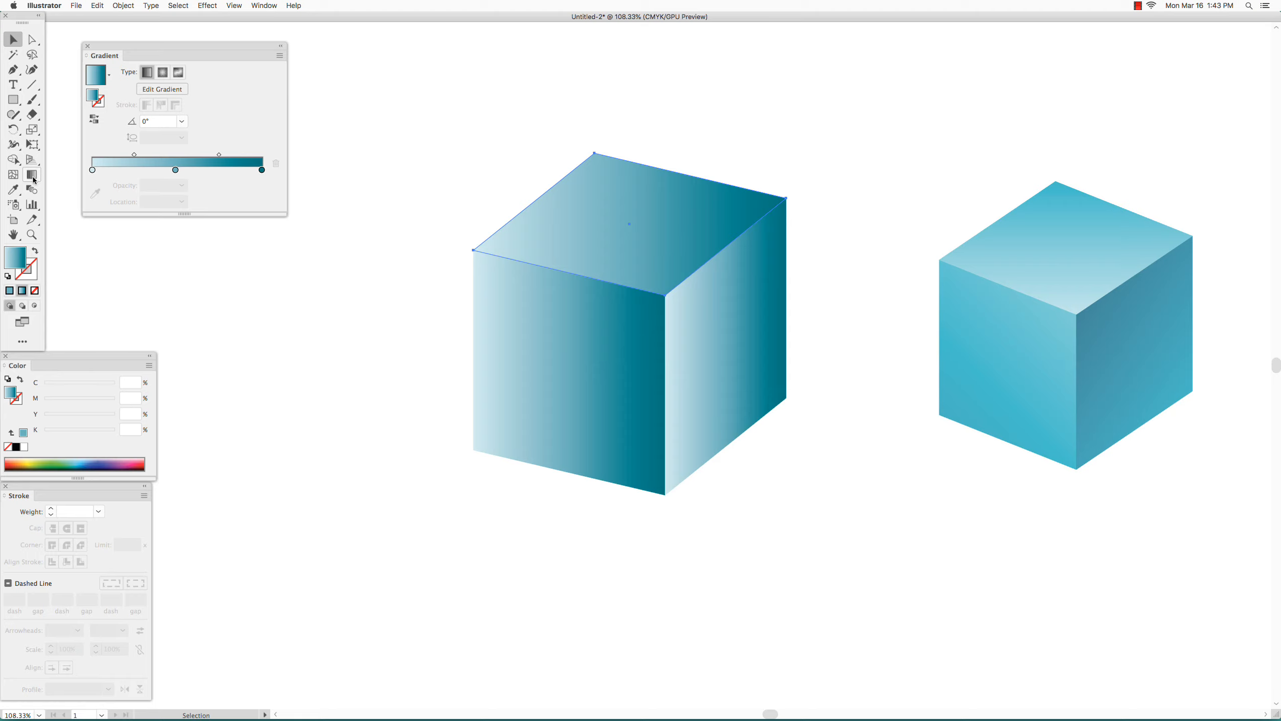